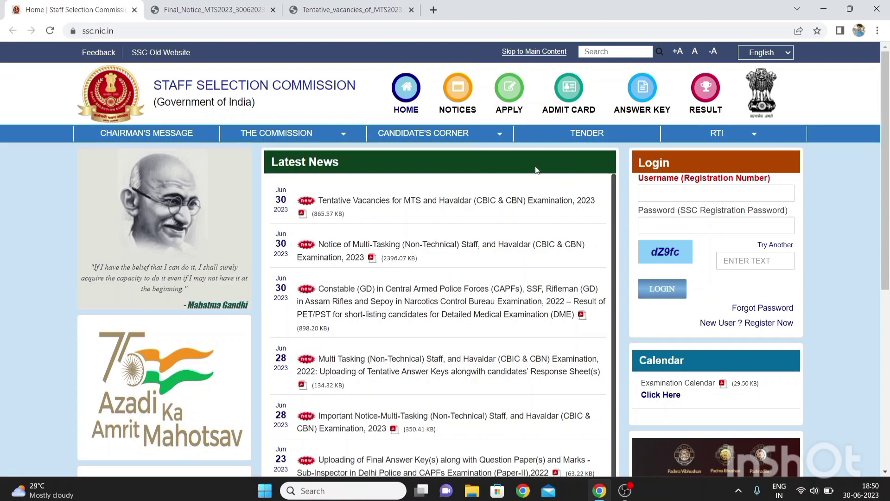
Open the MTS 2023 final notice and examine the online application and fee payment dates in its schedule table.
left_click(366, 14)
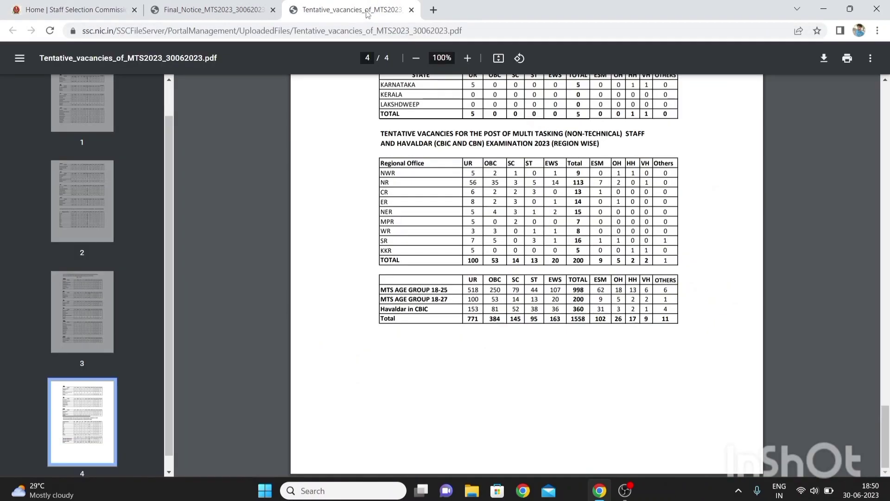
left_click(221, 13)
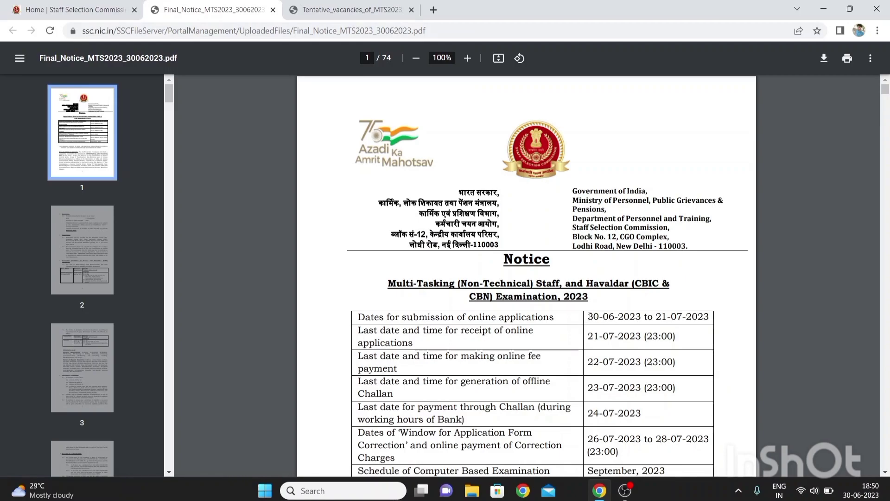
left_click_drag(589, 316, 705, 313)
left_click(726, 339)
left_click_drag(589, 362, 658, 360)
left_click(689, 360)
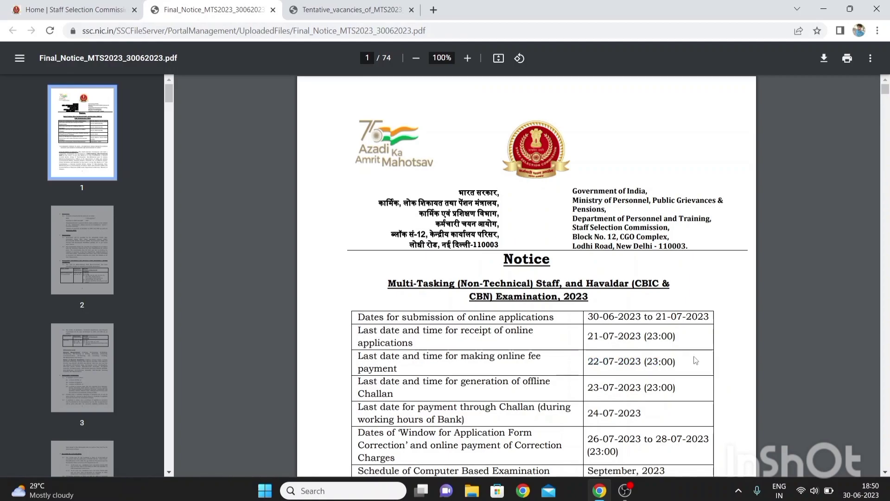
Read the Vacancies section on page 2 of the notice for the MTS and Havaldar posts.
scroll(695, 360, "down", 8)
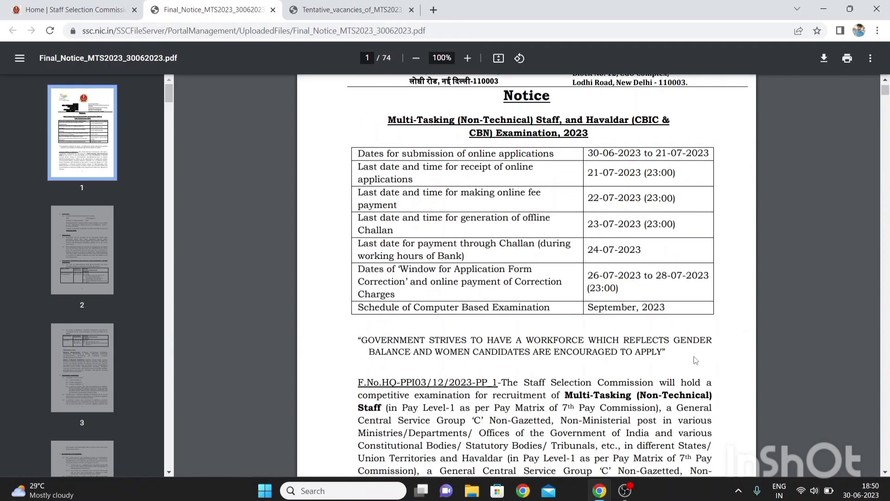
scroll(695, 360, "down", 2)
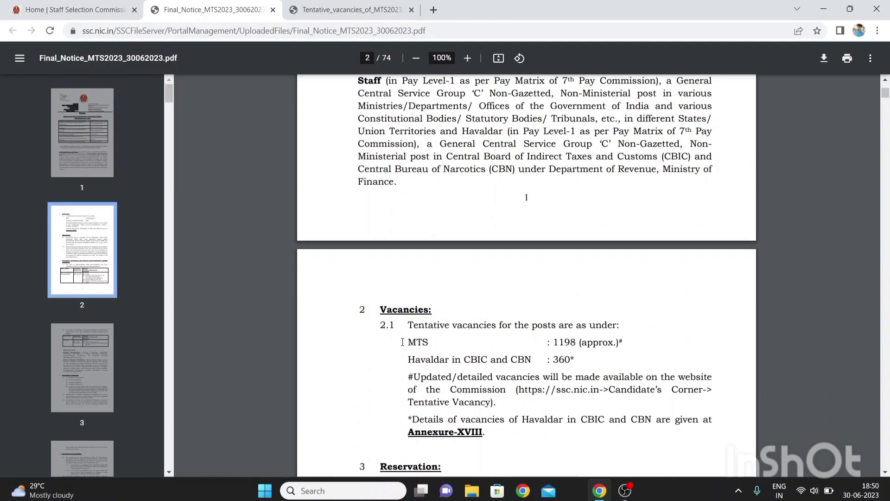
left_click_drag(407, 342, 433, 341)
left_click(558, 339)
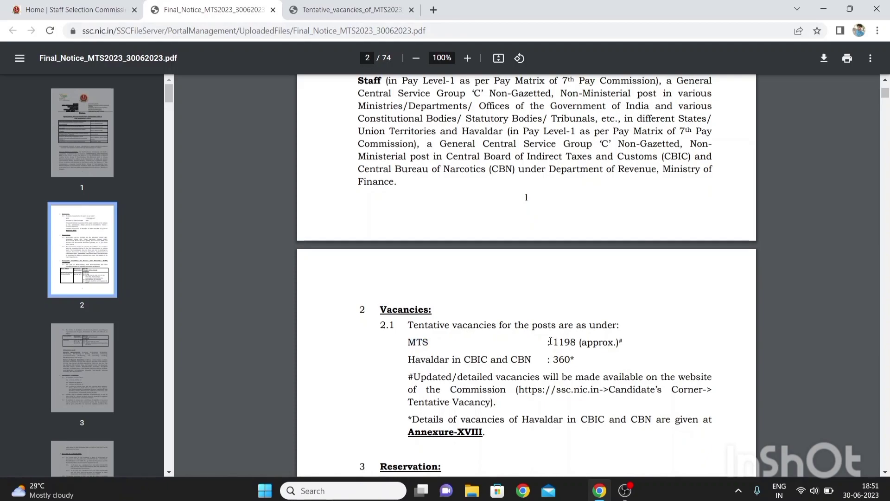
double_click(589, 342)
left_click(580, 351)
left_click_drag(411, 360, 599, 353)
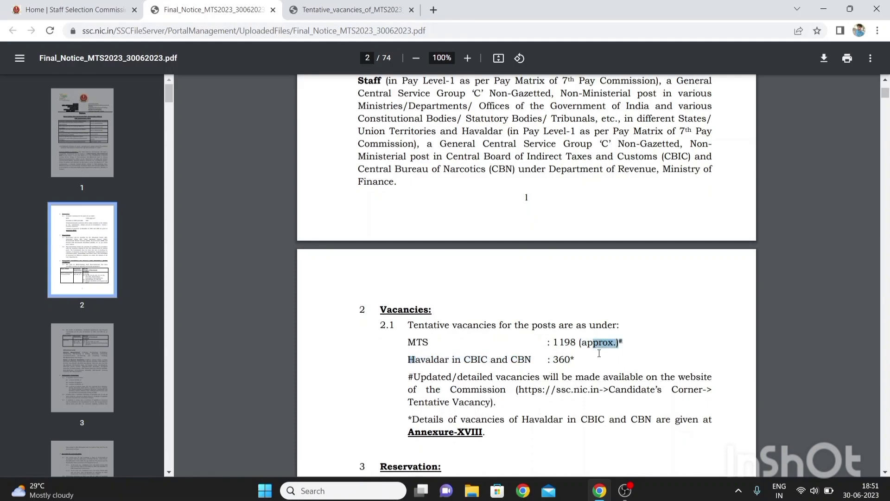
double_click(560, 360)
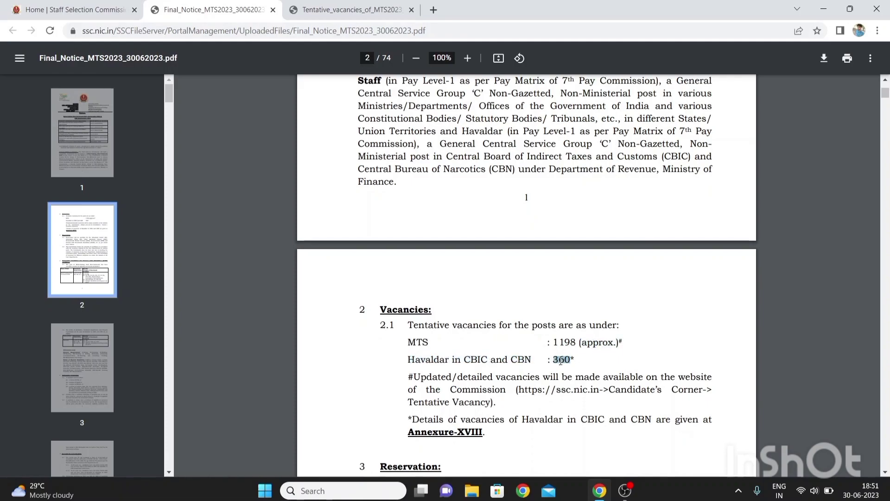
left_click(592, 363)
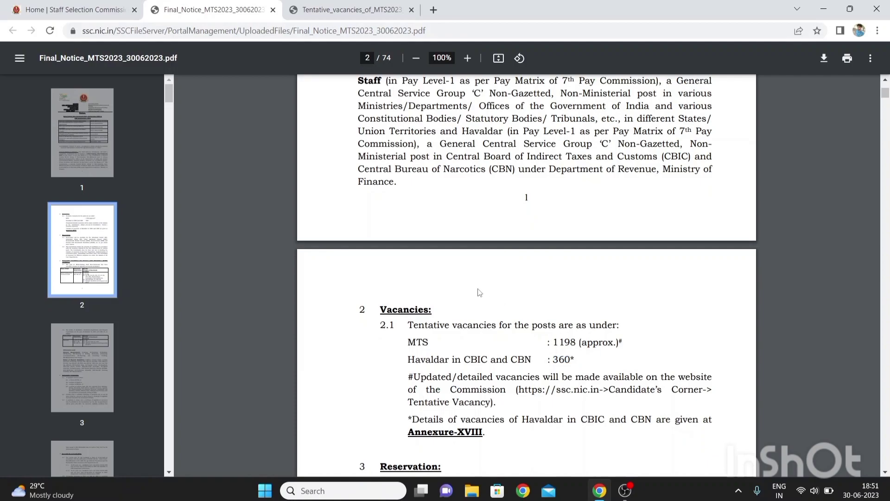
Examine the new-user registration form's basic details fields from the Staff Selection Commission site, and return to the home page.
left_click(93, 10)
mouse_move(282, 134)
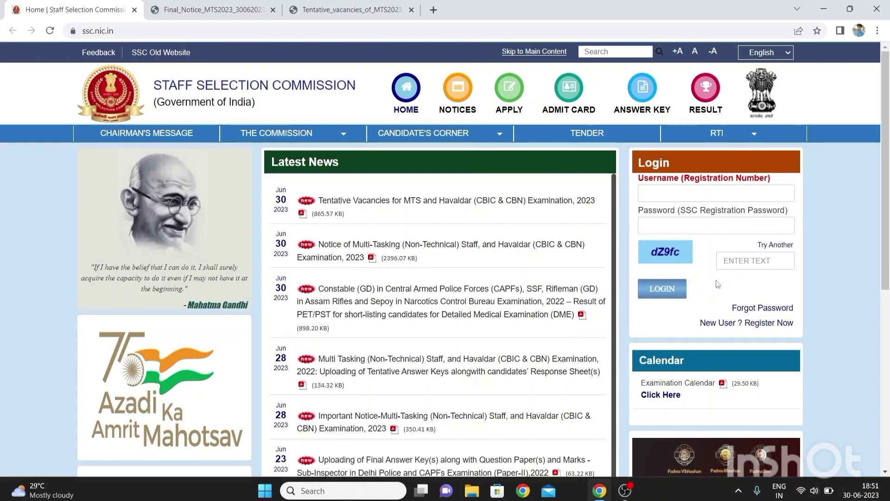
left_click(722, 324)
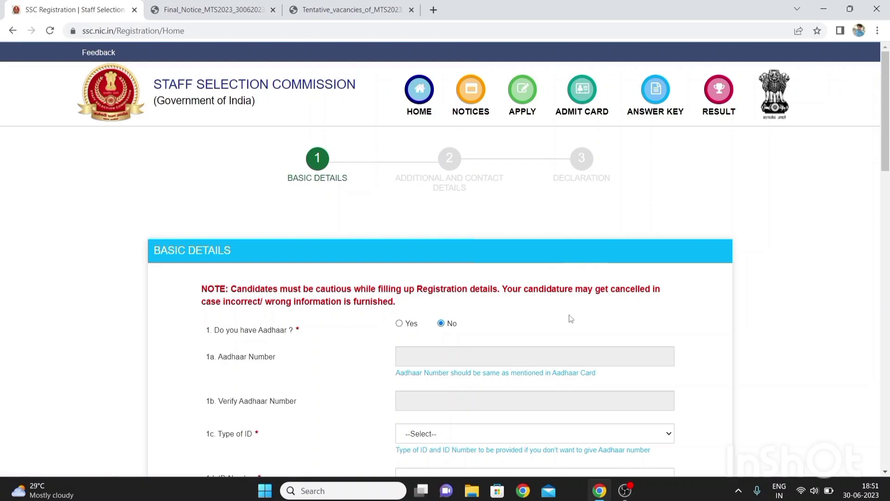
scroll(571, 318, "down", 8)
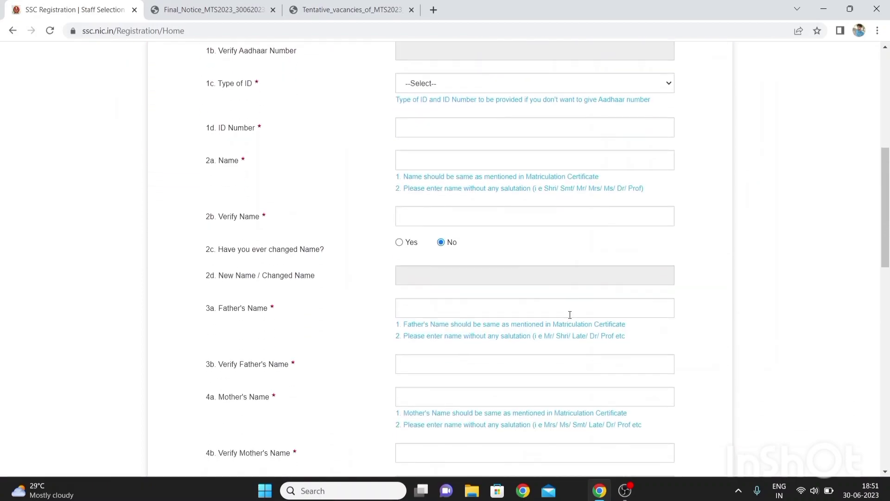
scroll(569, 315, "up", 8)
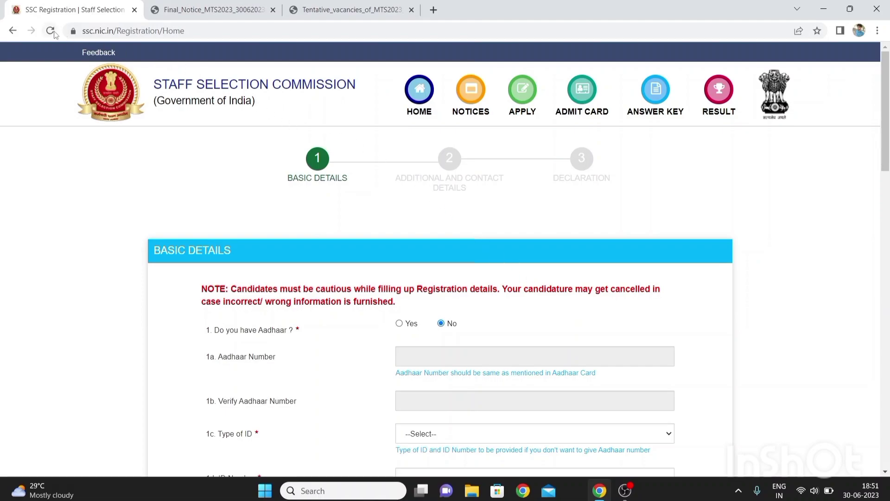
left_click(13, 31)
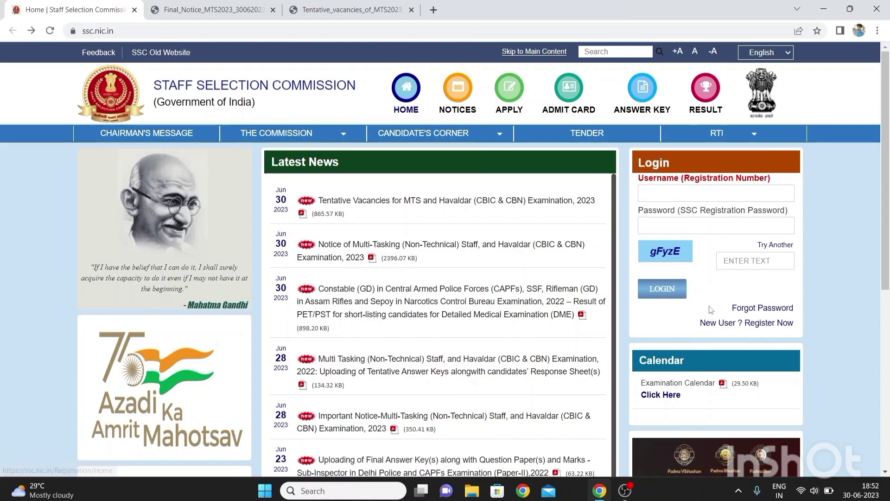
Preview the registration ID and password recovery form with Bihar selected as the permanent state, and close it without submitting.
left_click(754, 308)
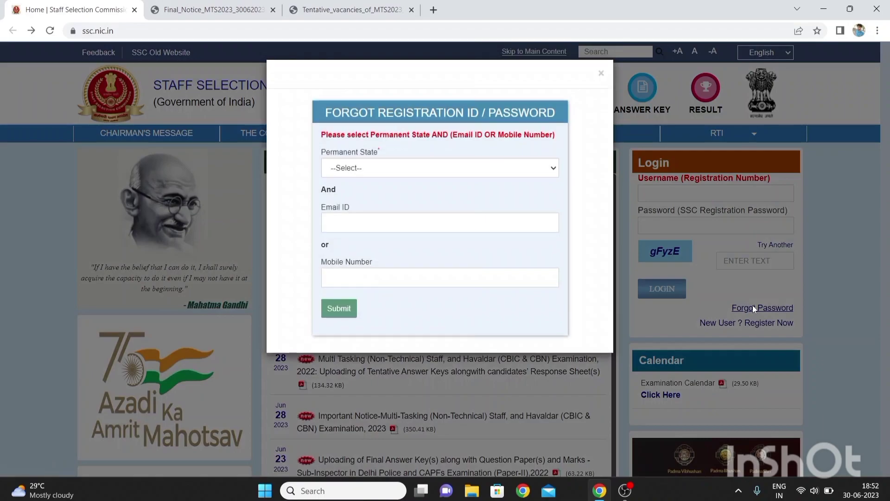
left_click(517, 169)
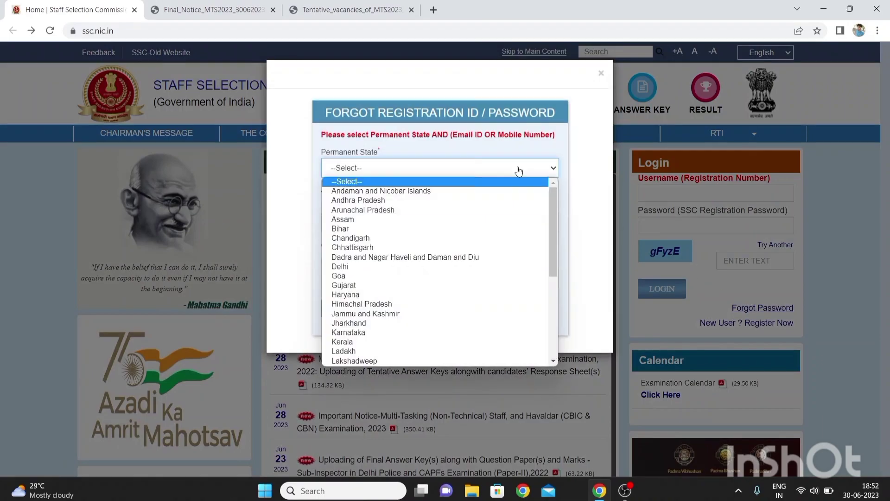
left_click(501, 229)
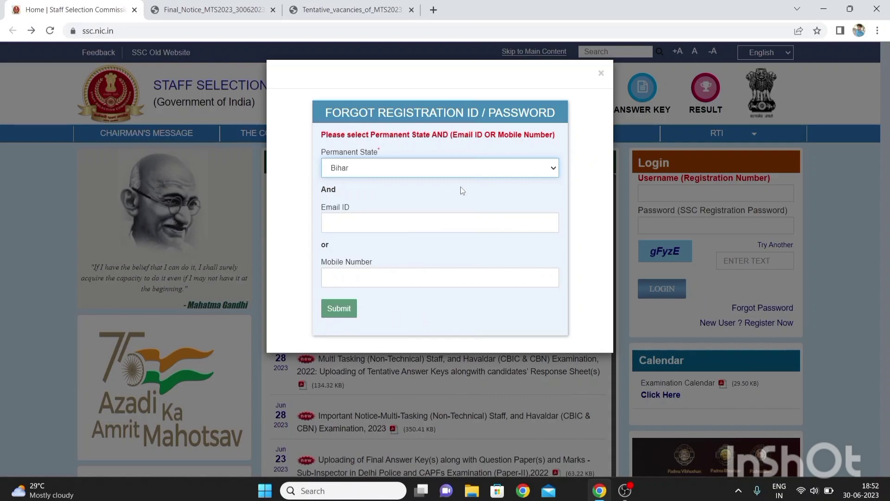
left_click(601, 75)
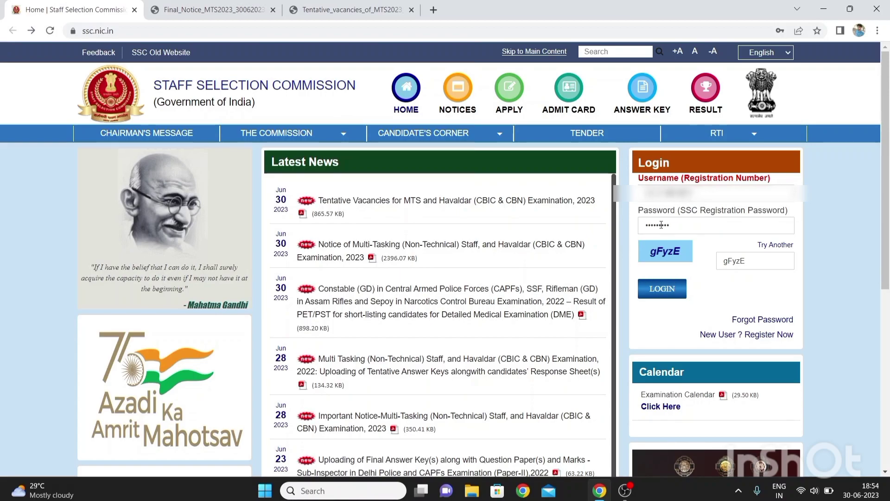
Log in to the candidate account and review the saved basic details in the registration record.
left_click(659, 292)
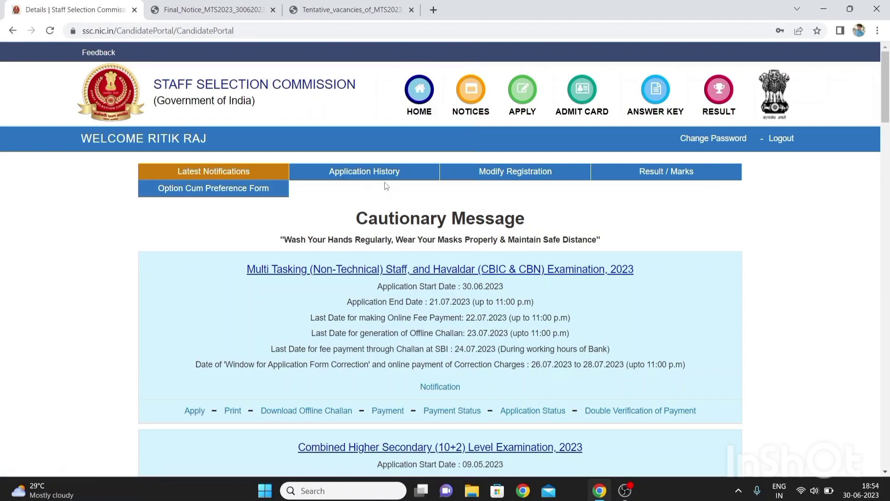
left_click(658, 176)
left_click(487, 180)
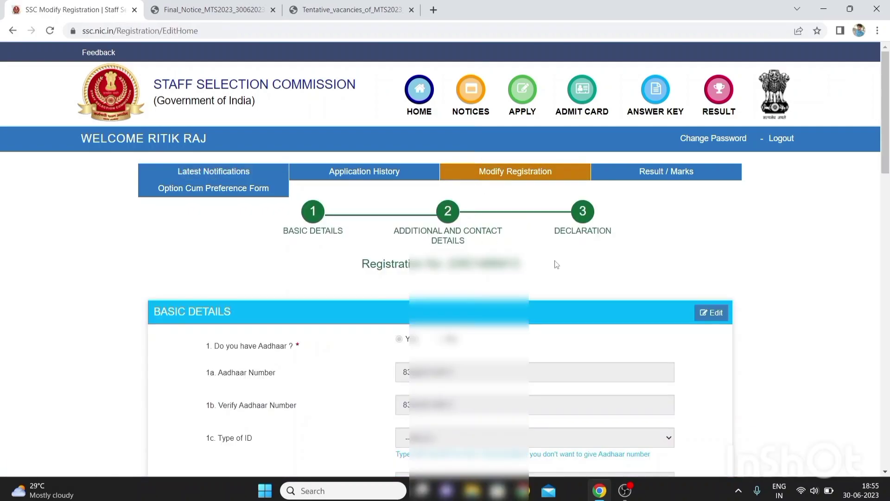
scroll(552, 282, "down", 5)
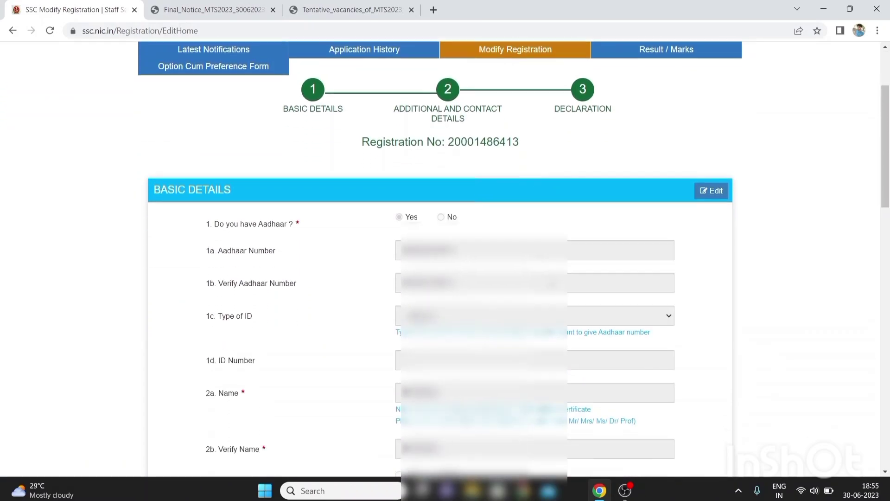
scroll(551, 282, "down", 3)
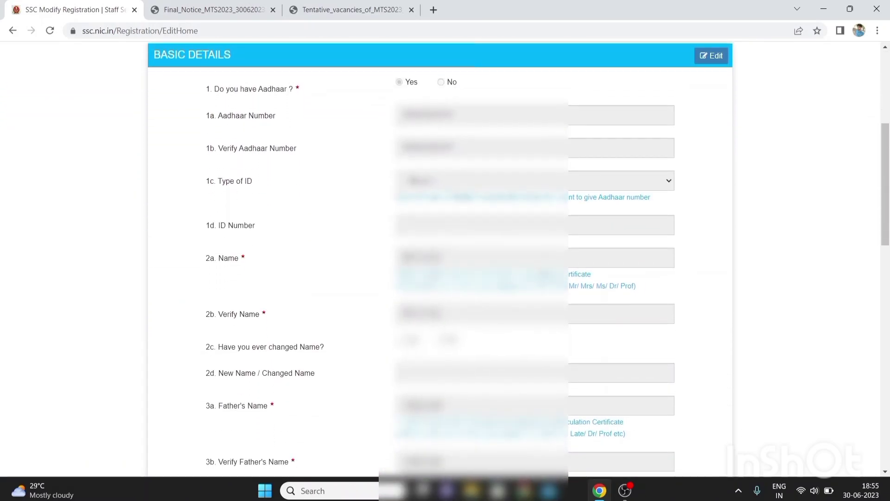
scroll(551, 282, "down", 9)
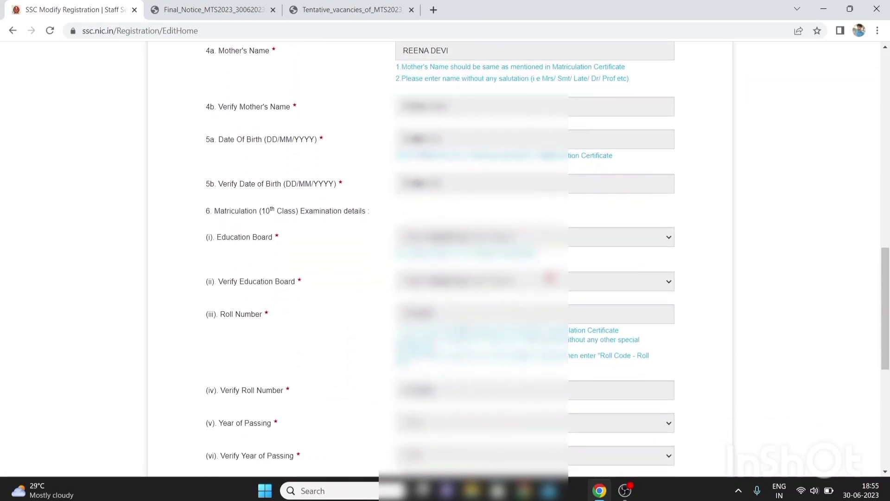
scroll(441, 260, "up", 15)
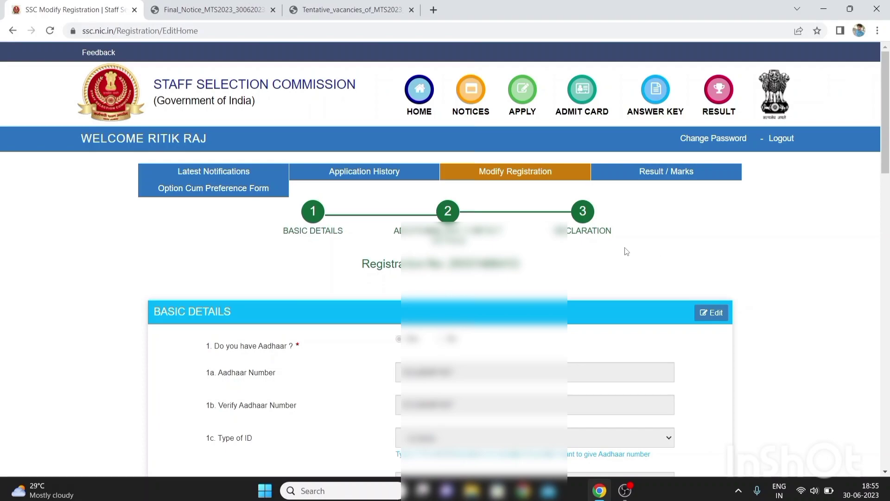
Start the application for the Multi Tasking Staff and Havaldar Examination, 2023, and review the pre-filled personal and matriculation details.
left_click(248, 172)
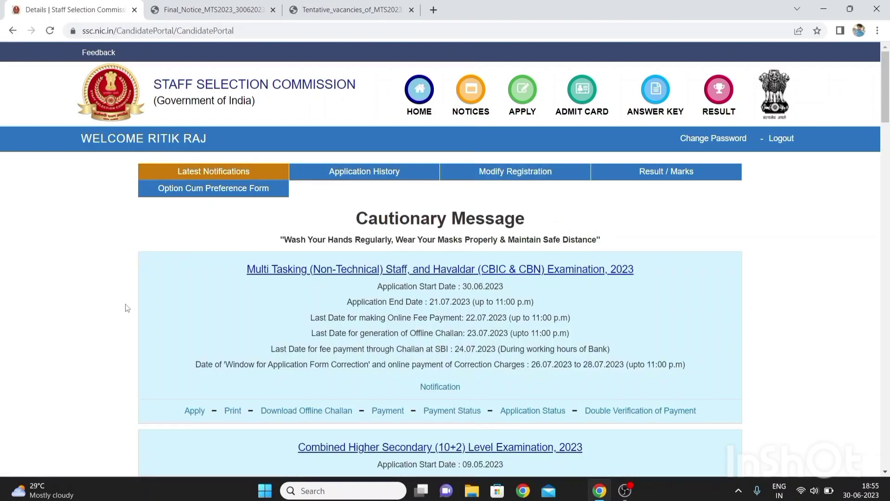
left_click(200, 416)
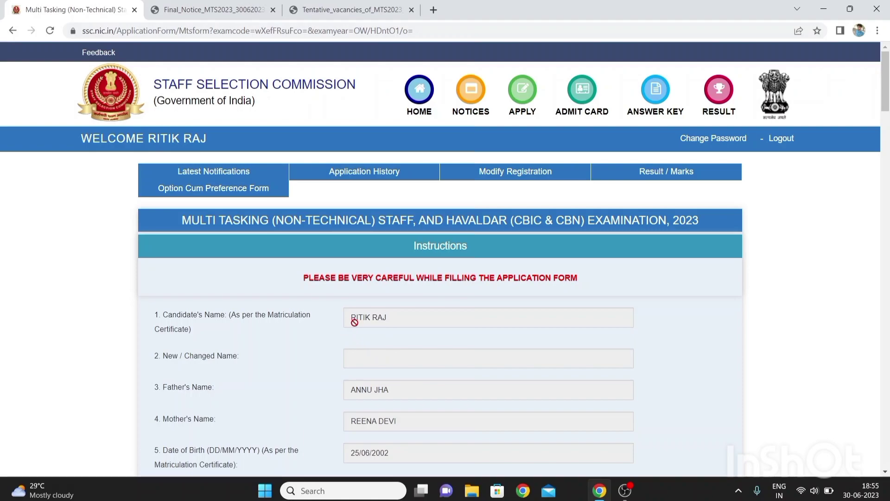
scroll(354, 322, "down", 3)
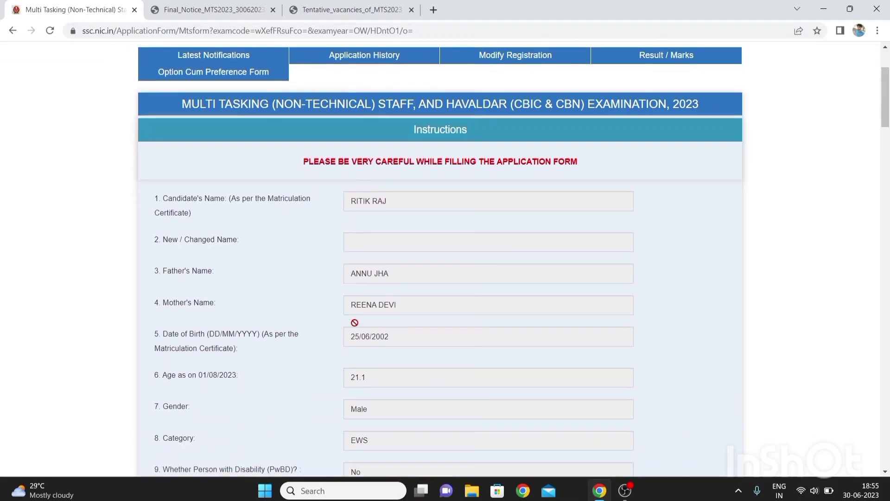
scroll(354, 322, "down", 1)
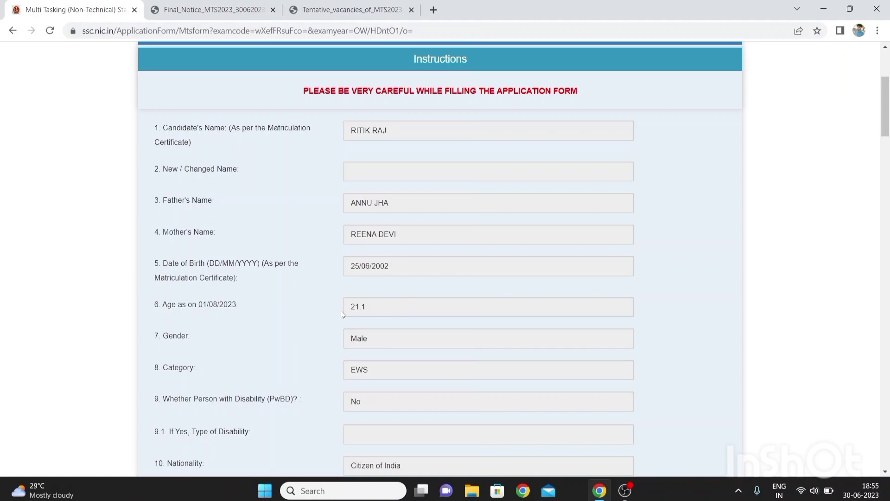
scroll(368, 310, "down", 2)
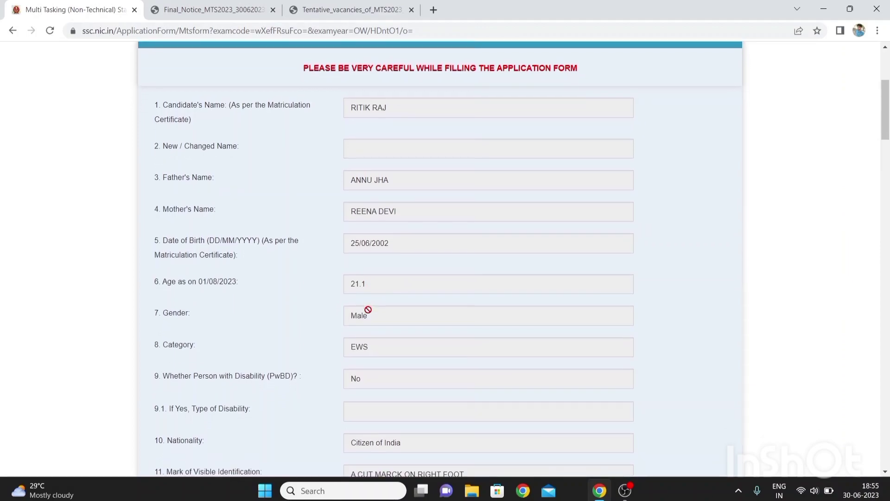
scroll(368, 309, "down", 1)
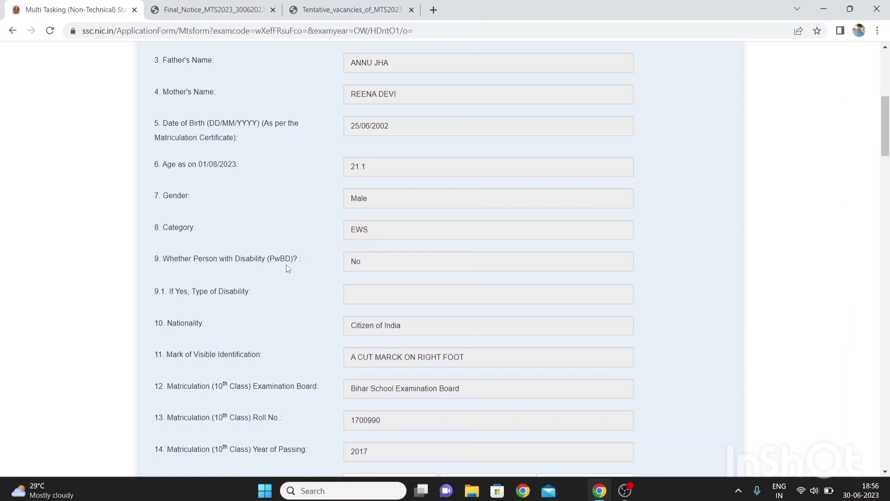
scroll(332, 263, "down", 3)
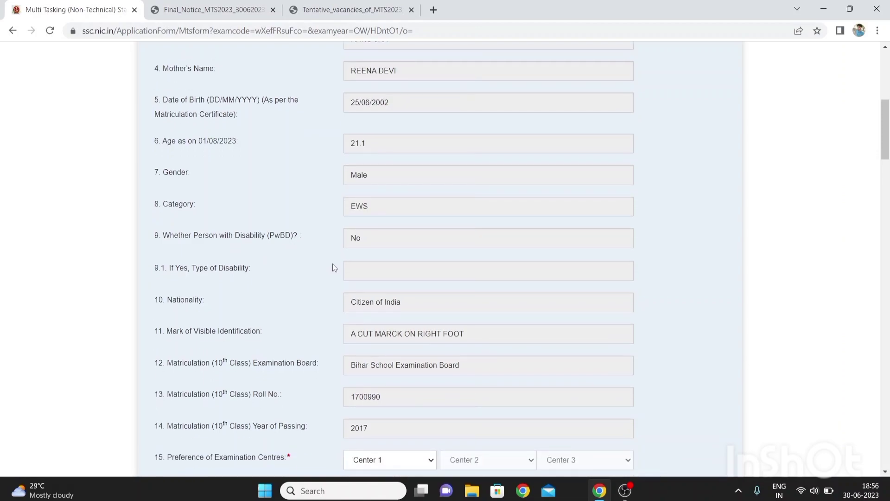
scroll(332, 263, "down", 1)
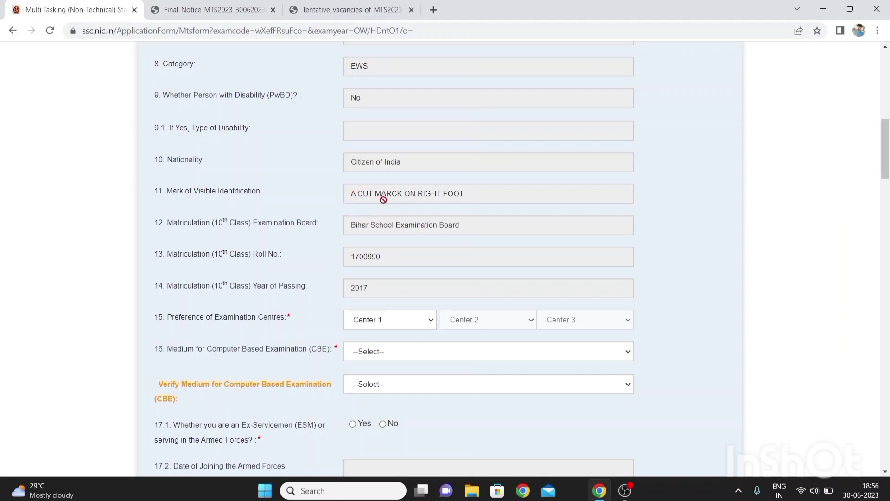
Set the examination centre preferences to CR-Muzaffarpur(3205), CR-Patna(3206) and CR-Gorakhpur(3007), in that order.
scroll(383, 199, "down", 3)
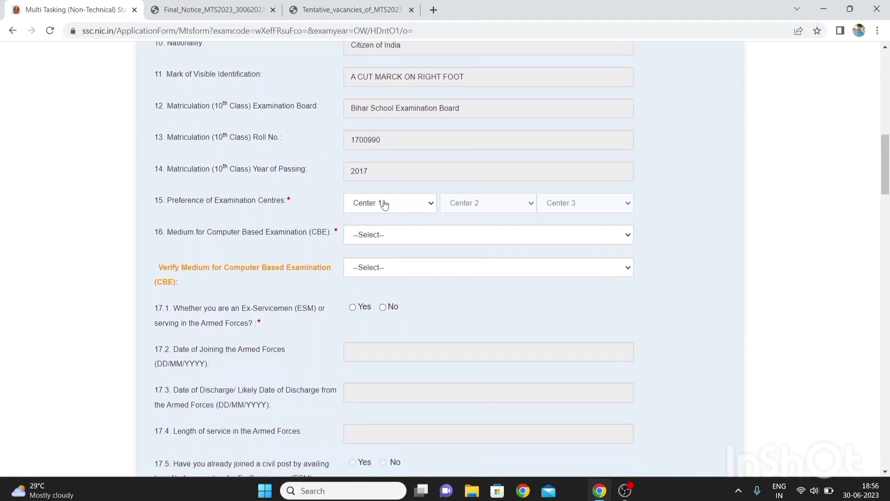
scroll(384, 204, "down", 1)
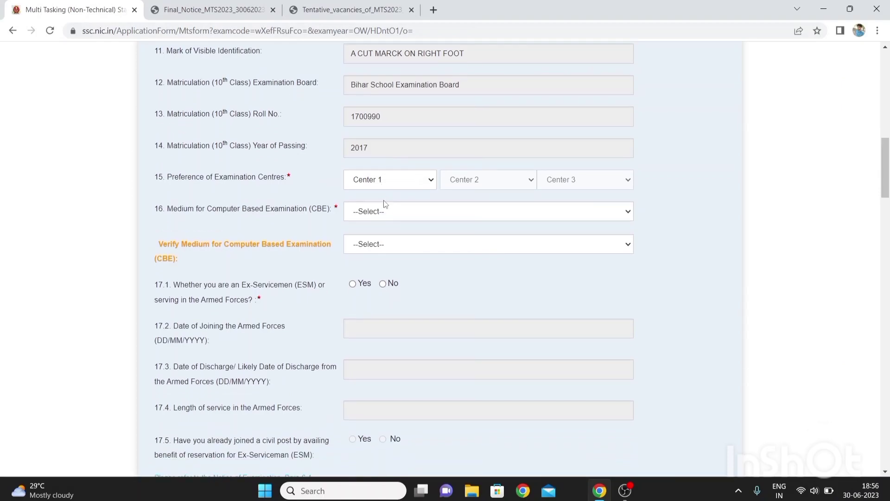
left_click(368, 185)
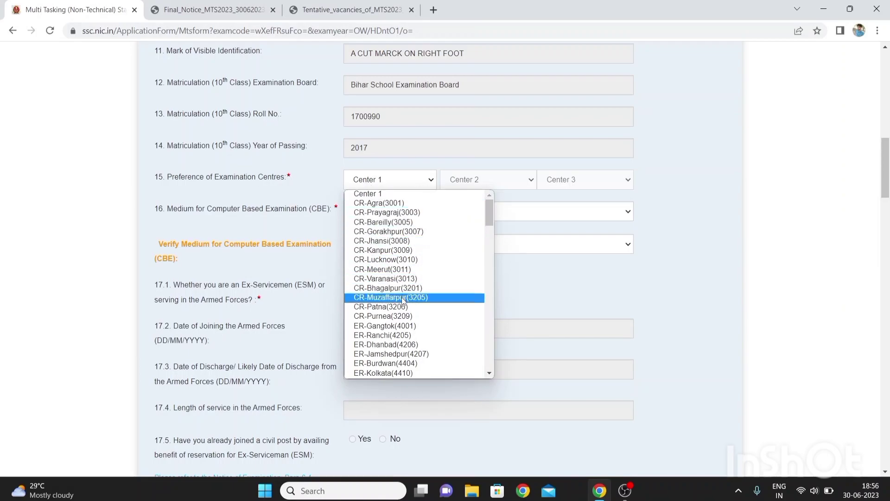
left_click(401, 297)
left_click(487, 180)
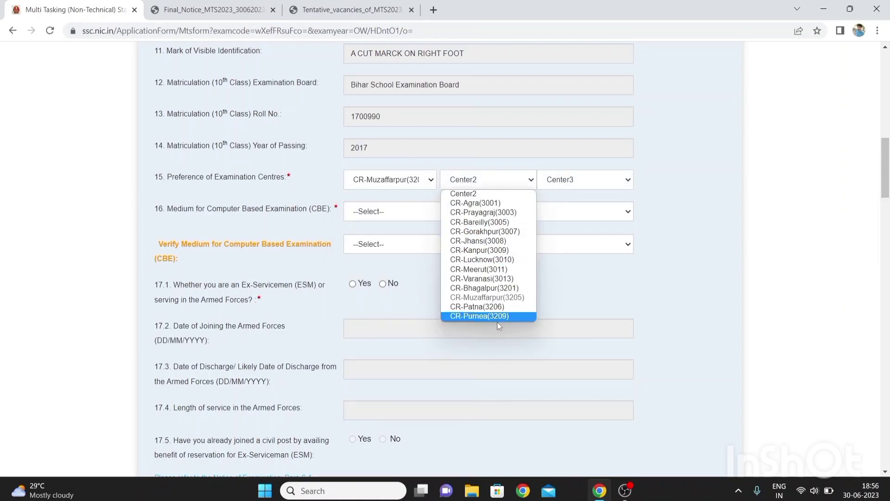
left_click(492, 307)
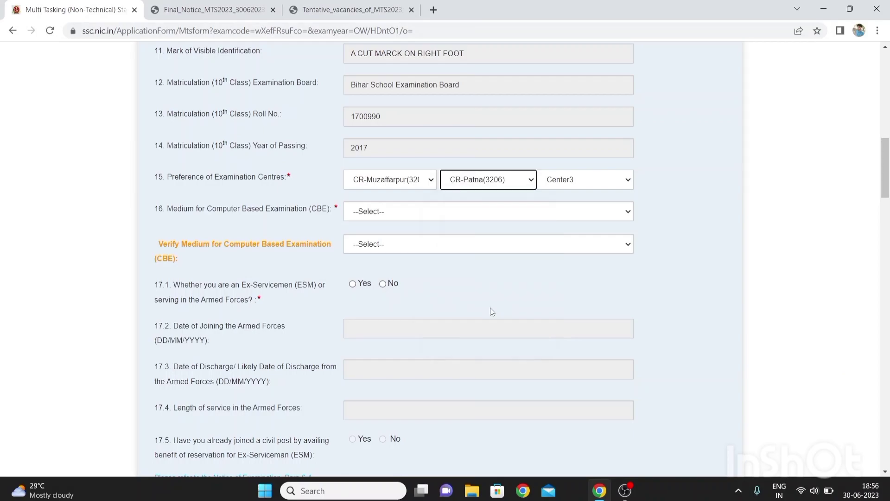
left_click(575, 182)
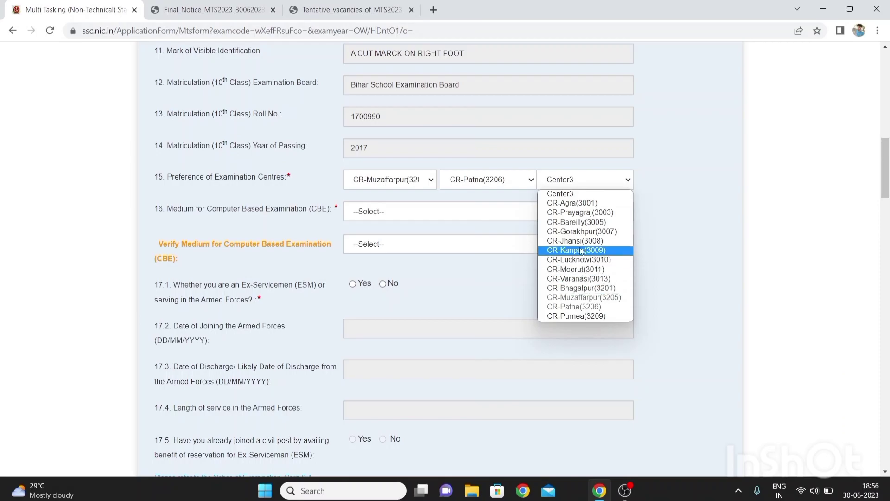
left_click(578, 232)
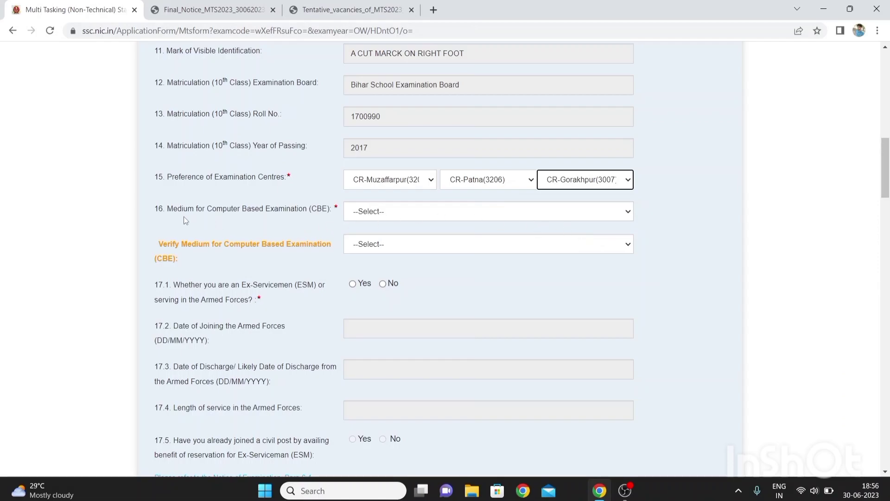
Choose Hindi (1) as the medium for the Computer Based Examination and select the same language in the verification field.
left_click(373, 212)
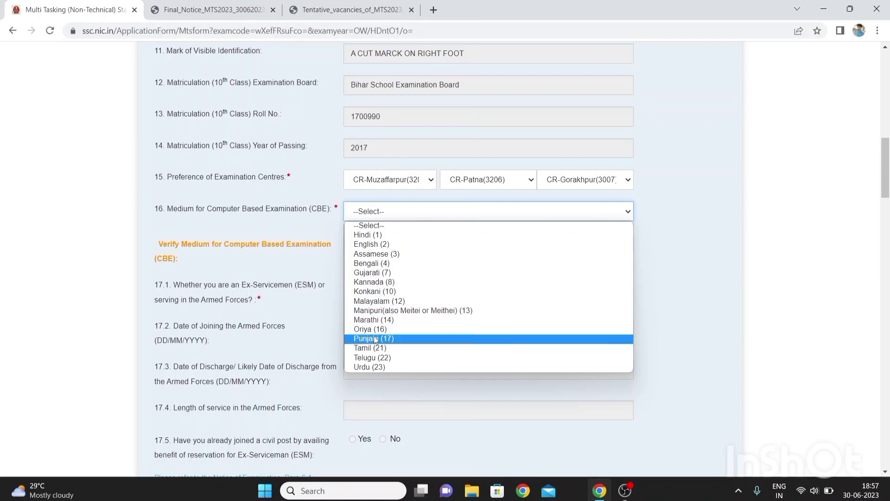
left_click(358, 236)
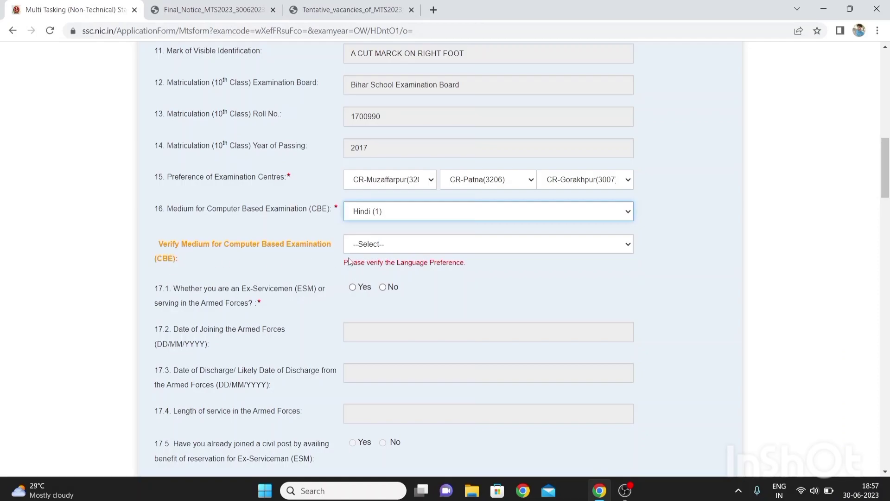
left_click(416, 246)
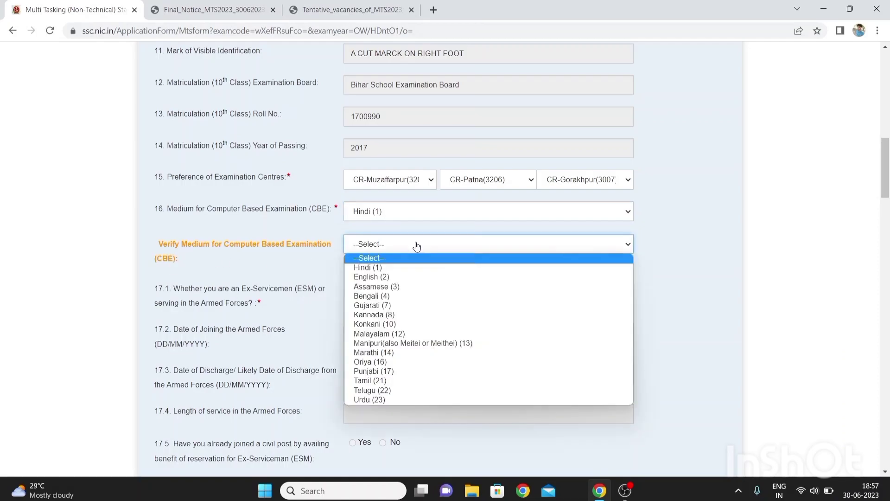
left_click(392, 268)
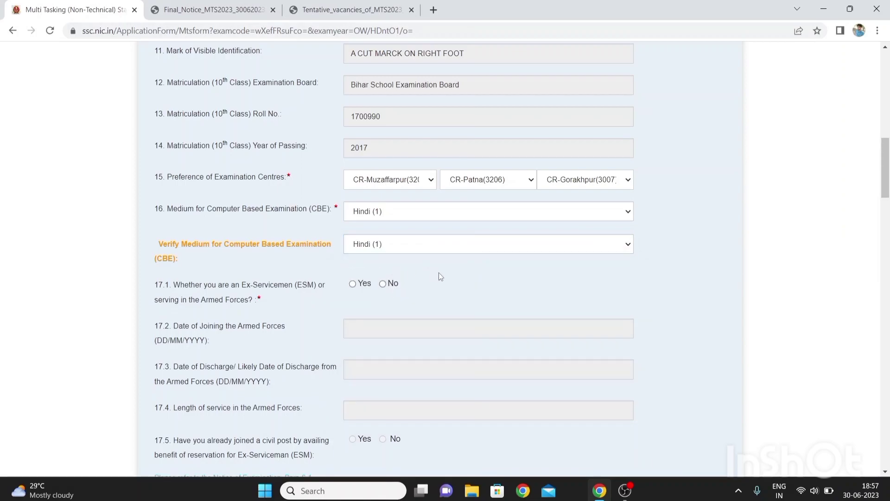
Answer No to the question about being an Ex-Serviceman or serving in the Armed Forces.
scroll(439, 274, "down", 2)
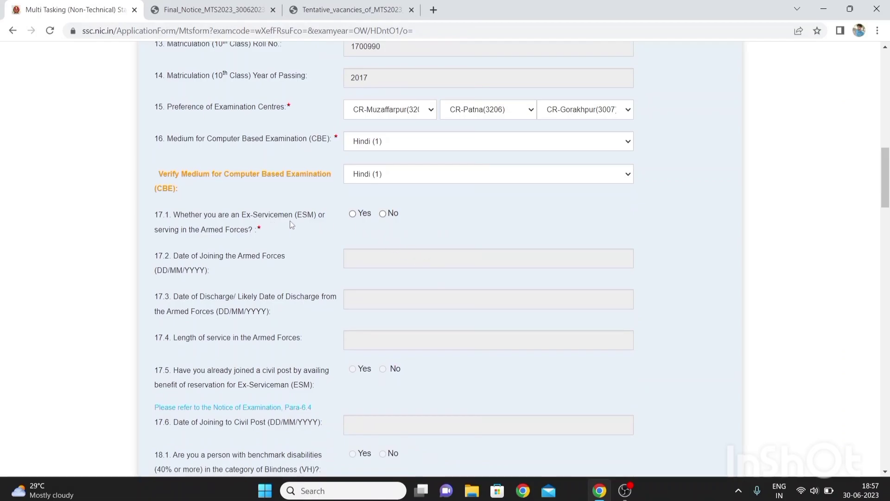
left_click(352, 214)
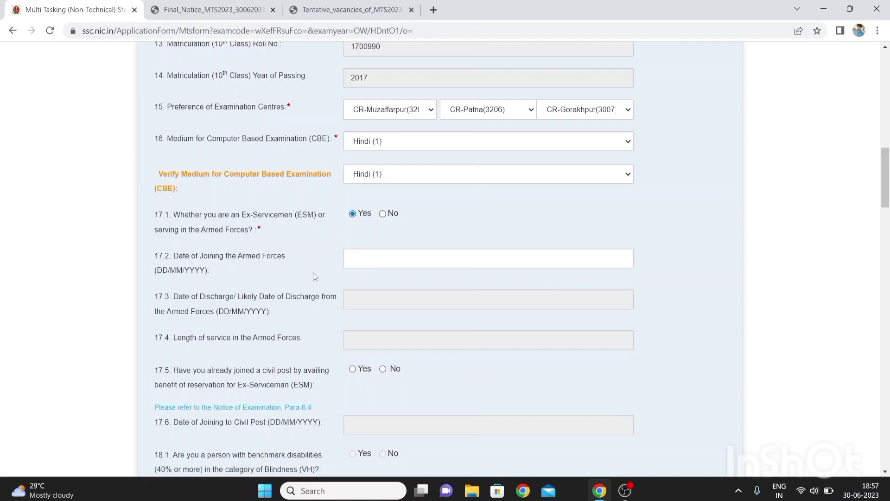
left_click(382, 214)
key("Left")
left_click(382, 217)
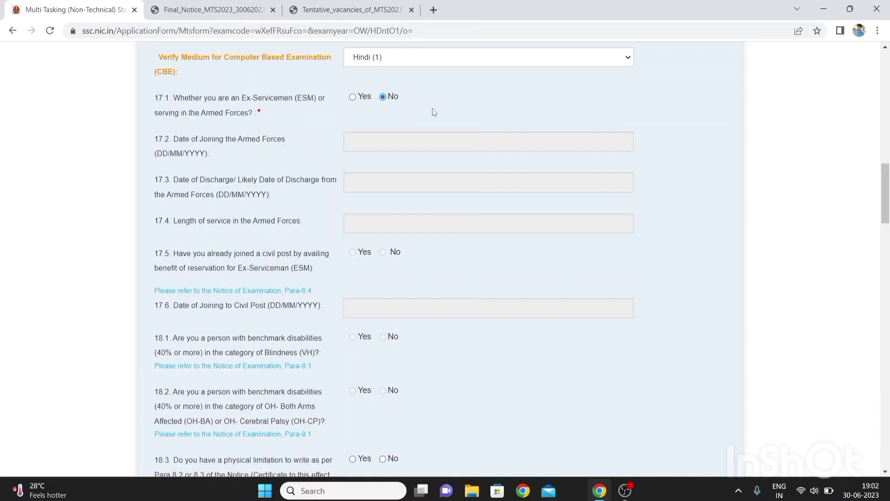
Answer No to seeking age relaxation in question 19.1, leaving the disability and scribe questions unanswered.
scroll(432, 109, "down", 1)
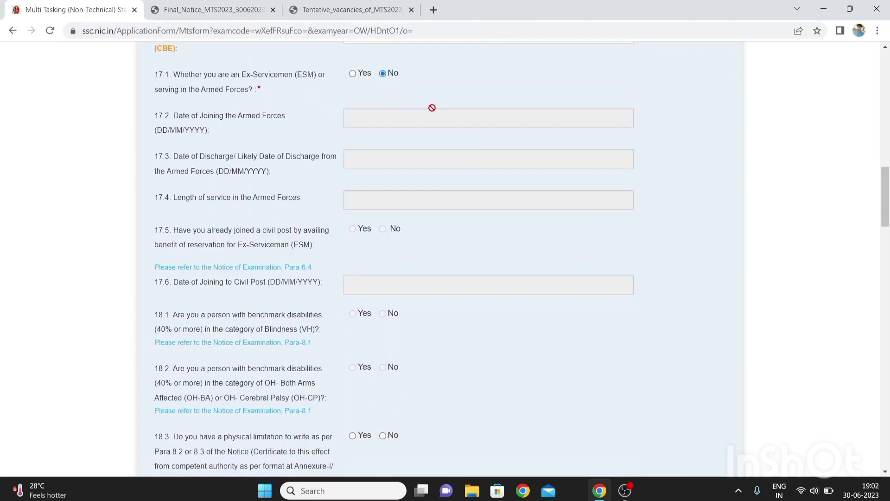
scroll(432, 107, "down", 1)
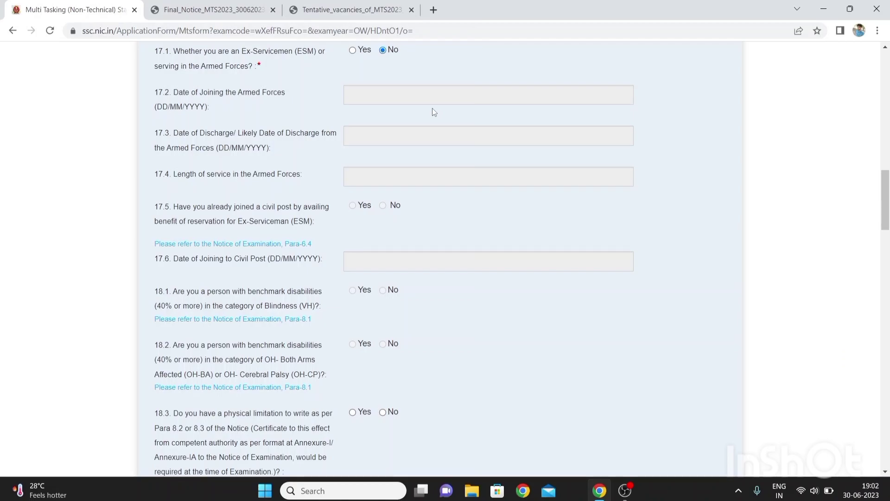
scroll(432, 111, "down", 3)
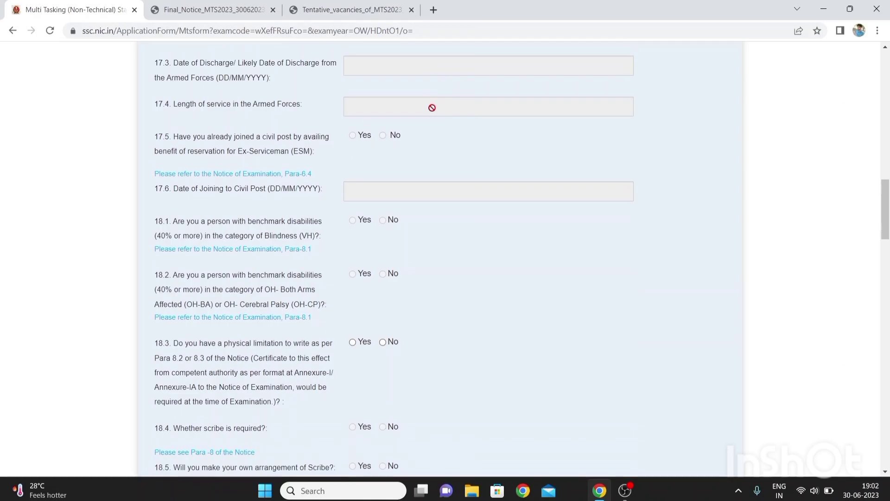
scroll(432, 107, "down", 7)
scroll(433, 110, "down", 5)
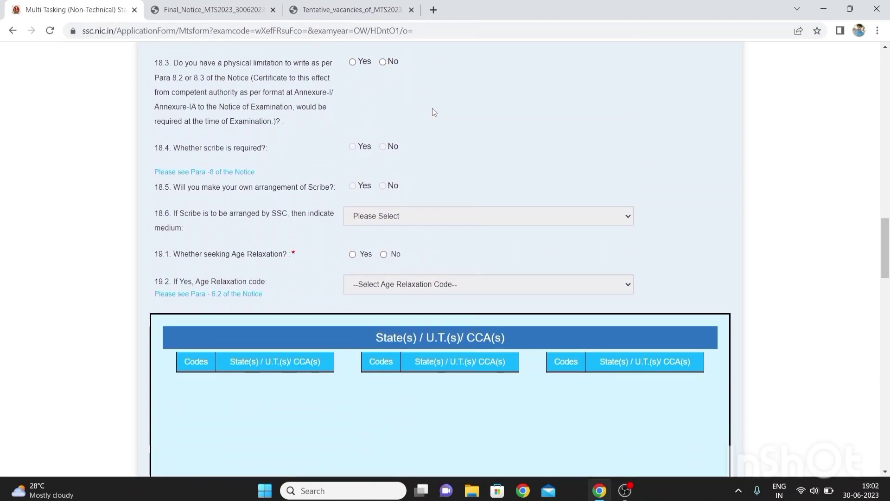
scroll(432, 111, "down", 2)
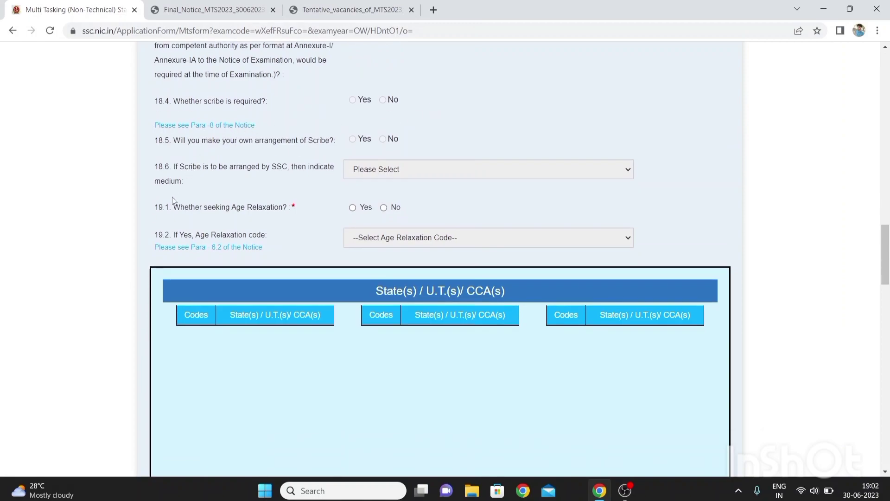
left_click(355, 208)
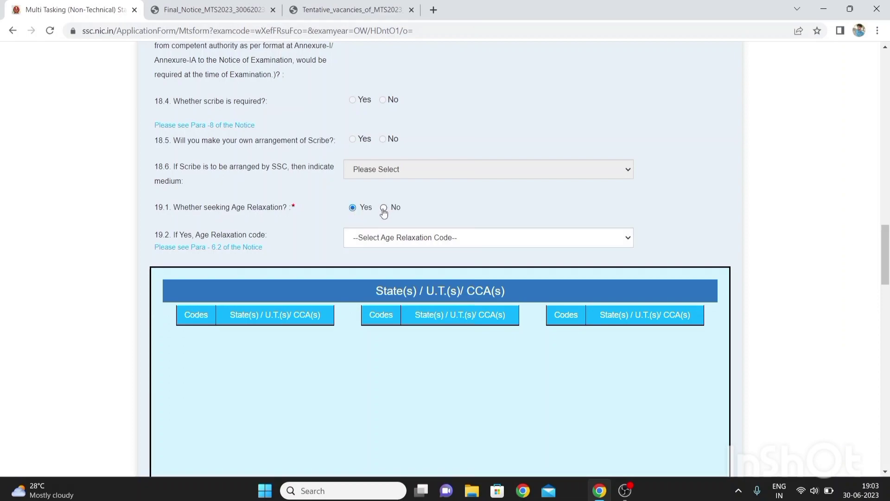
left_click(383, 208)
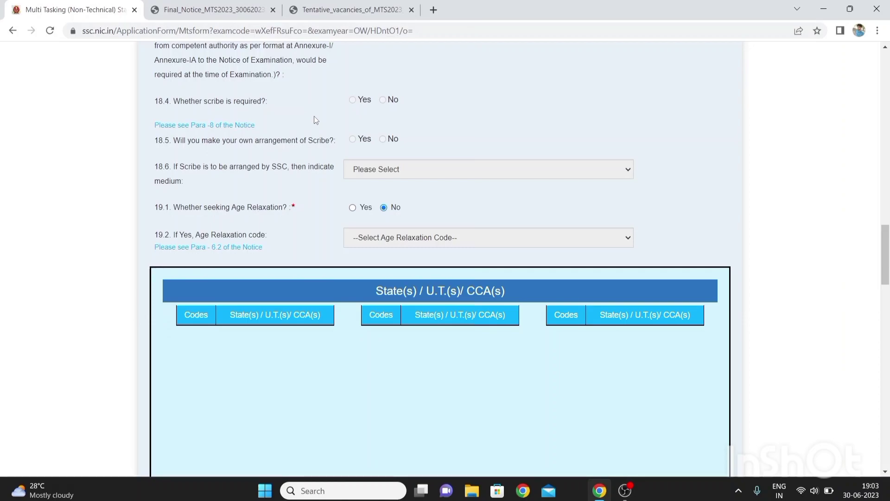
Review the age limits and the category-wise age relaxation table in section 6 of the final notice PDF, and return to the application form.
left_click(228, 14)
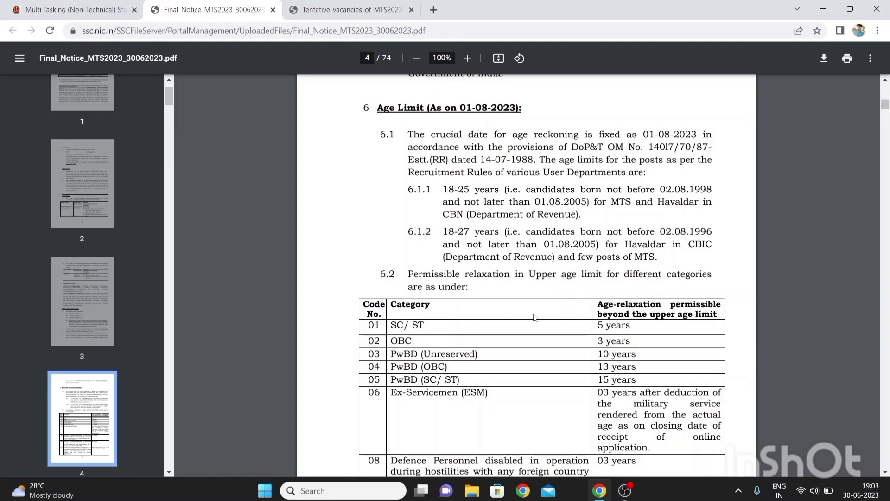
scroll(534, 317, "down", 2)
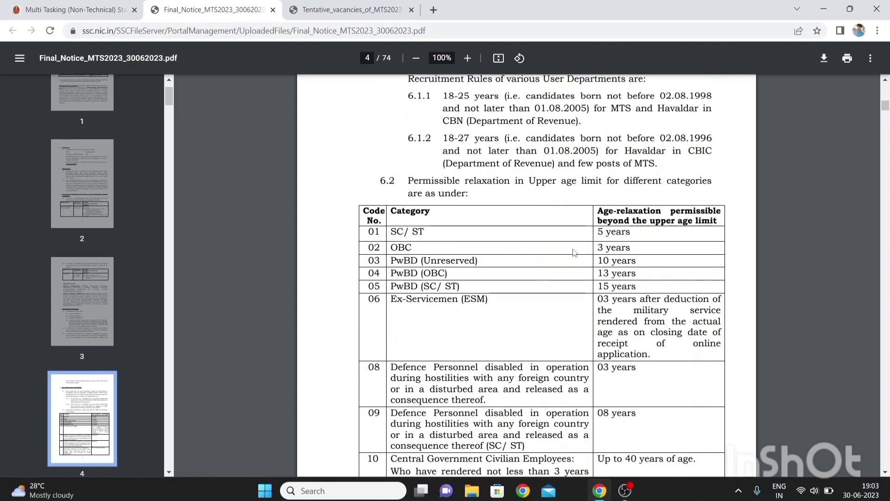
scroll(611, 235, "down", 2)
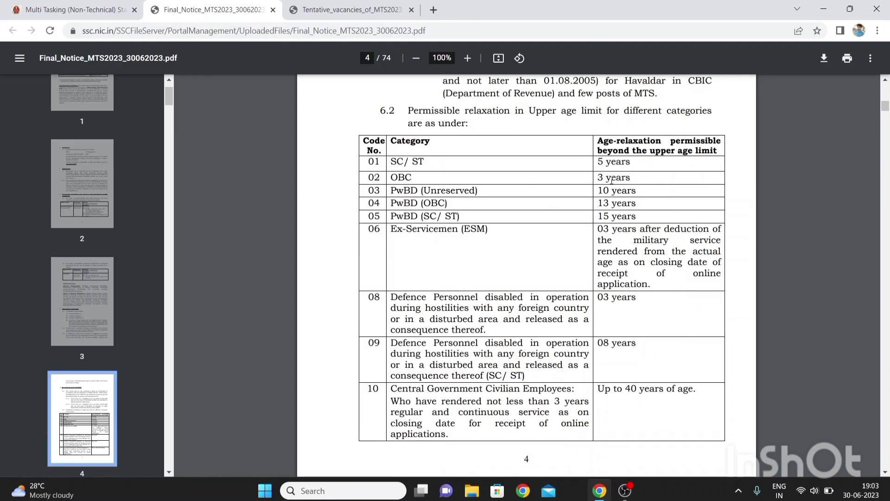
left_click_drag(603, 180, 627, 181)
scroll(627, 180, "up", 1)
left_click(647, 187)
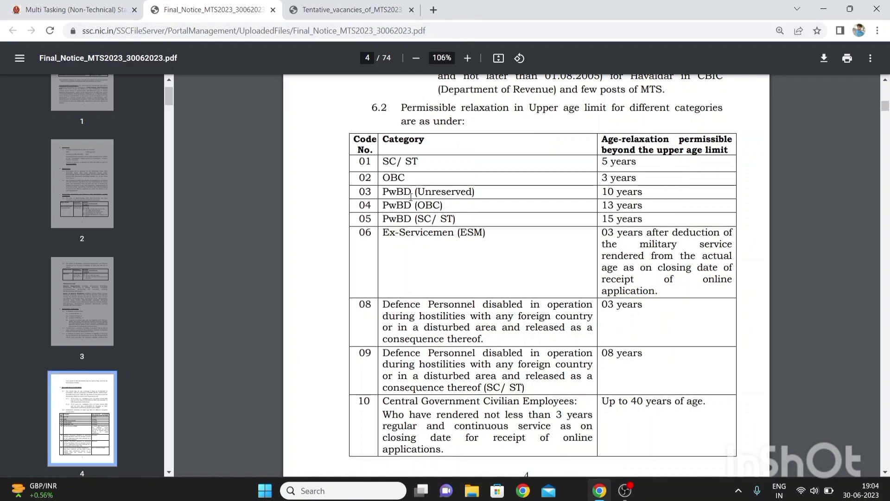
left_click(99, 13)
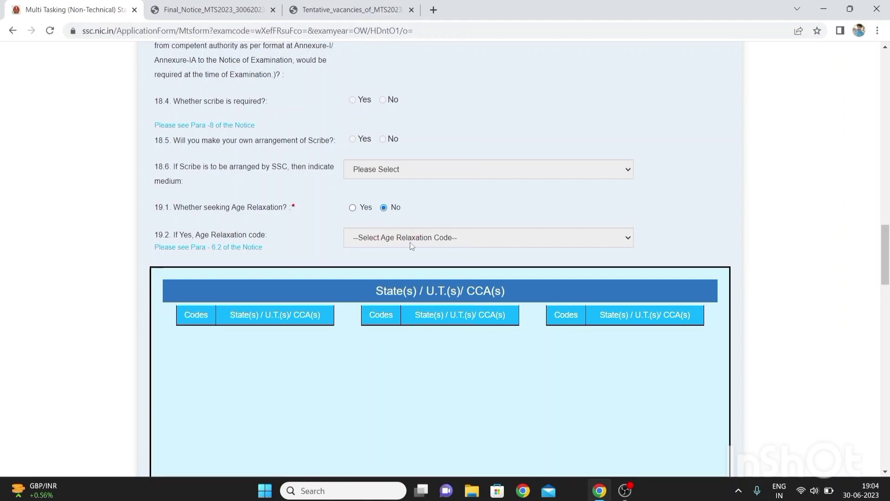
Try Yes for age relaxation to check the available relaxation codes, and set the answer back to No.
left_click(353, 208)
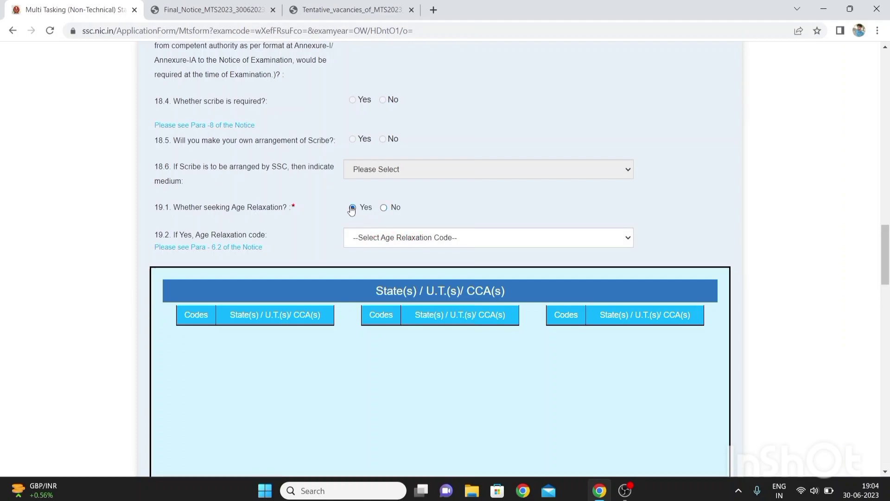
left_click(390, 237)
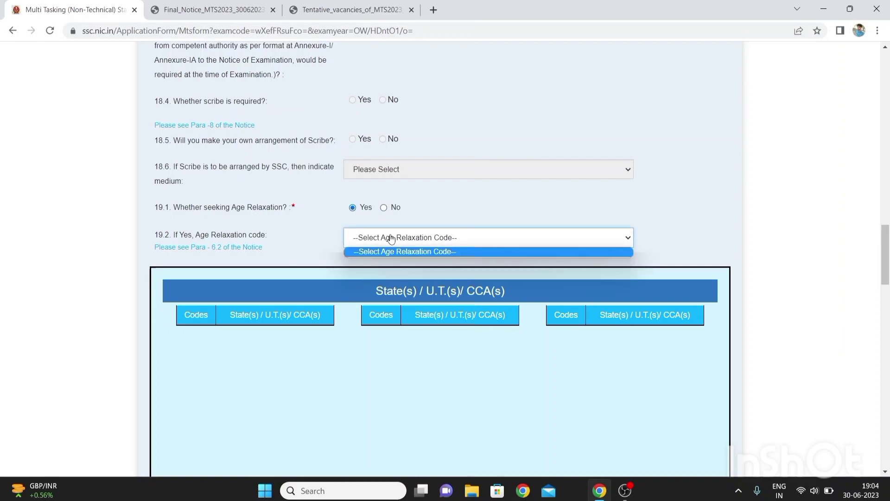
left_click(385, 210)
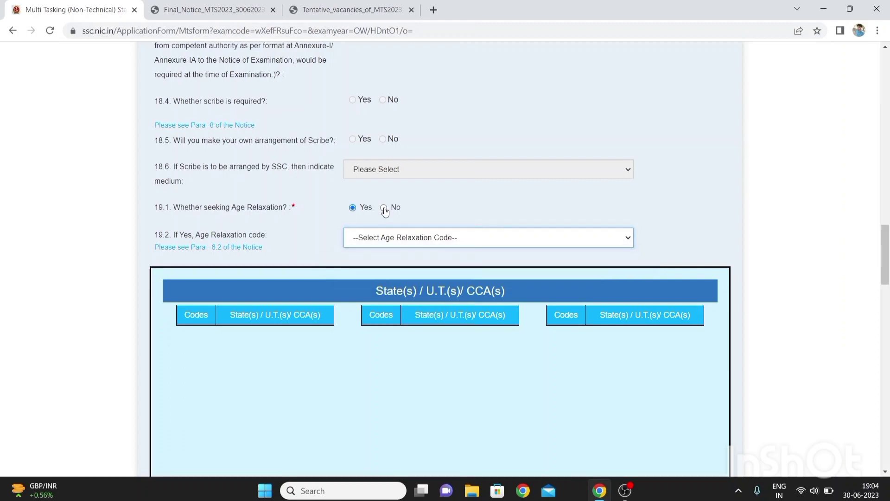
left_click(384, 210)
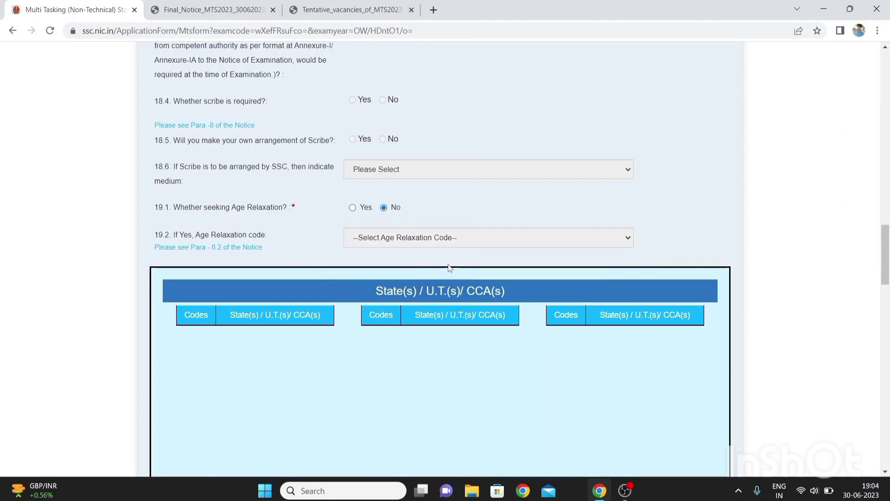
Examine the full table of State, U.T. and CCA codes for the MTS and Havaldar posts above the preference boxes.
scroll(452, 268, "down", 3)
scroll(450, 268, "down", 3)
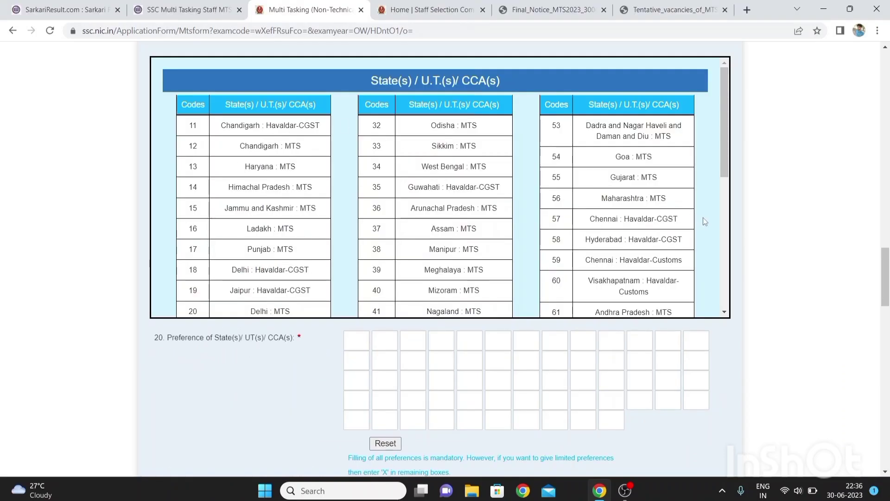
left_click(725, 226)
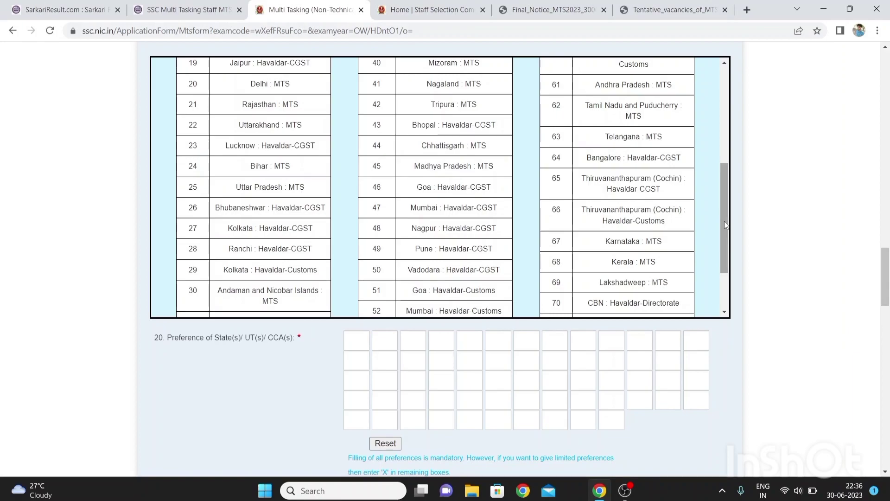
left_click(726, 298)
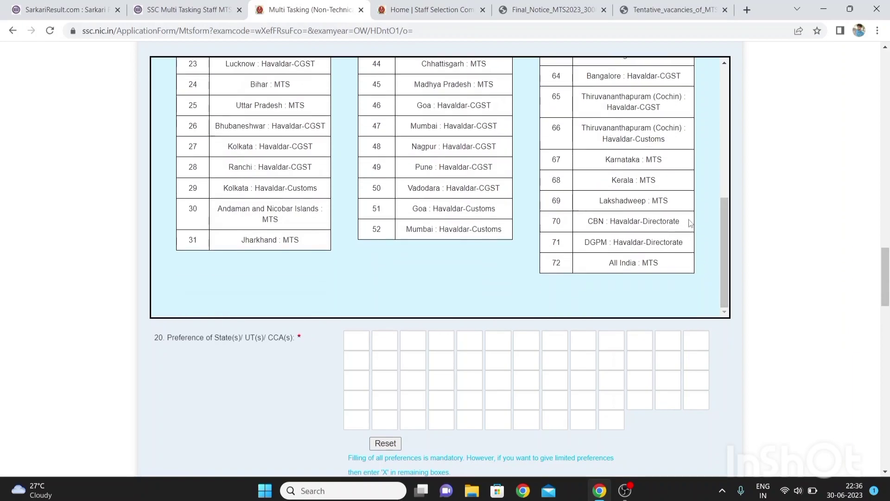
left_click(726, 177)
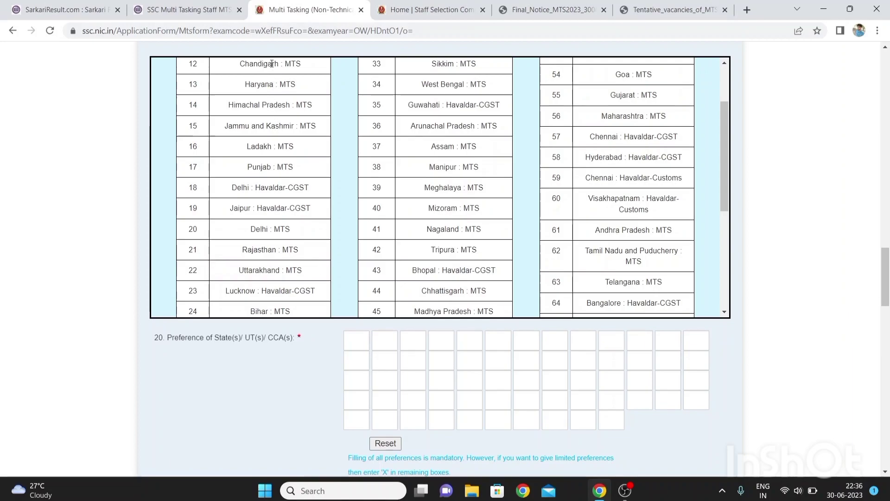
left_click_drag(260, 63, 295, 58)
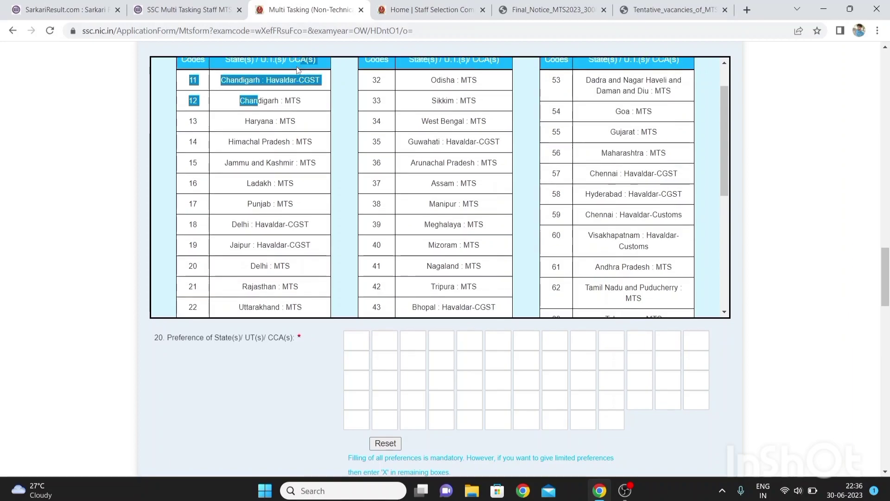
Try code 12, then code 18, in the first preference box of question 20.
left_click(76, 187)
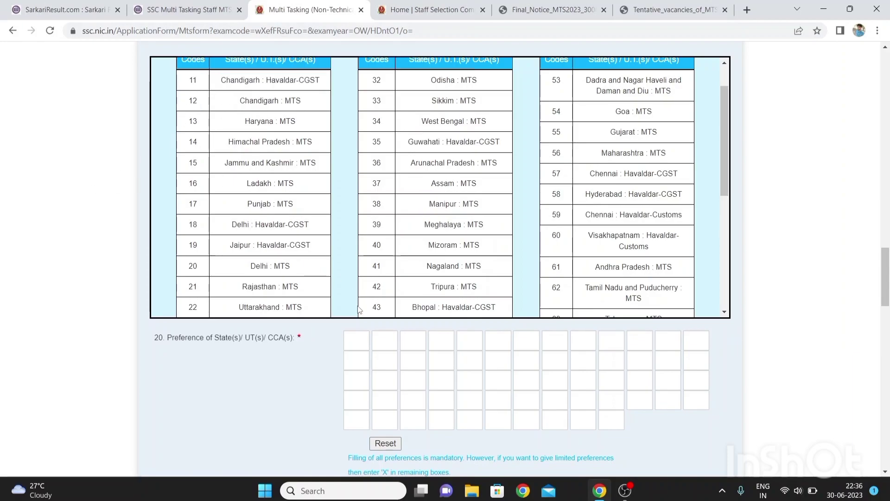
left_click(352, 345)
type("12")
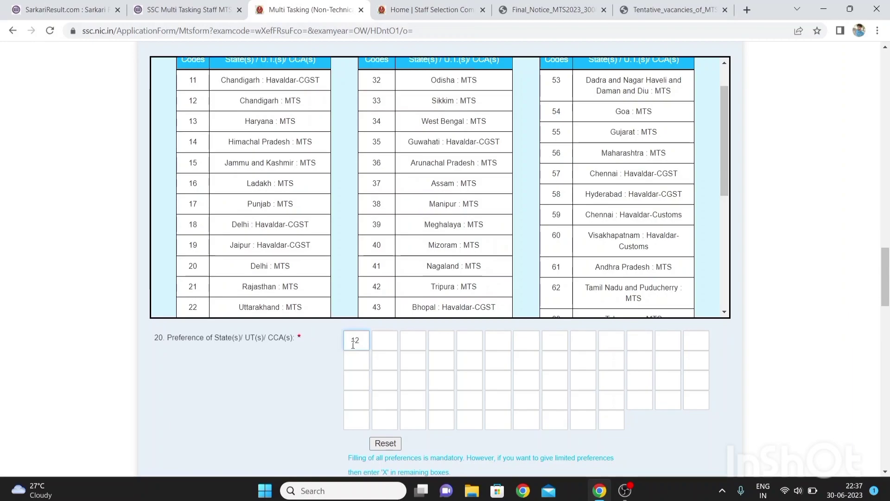
key("BackSpace")
key("BackSpace")
type("18")
Review the physical efficiency and physical standard test requirements for Havaldar in section 14.8 of the final notice PDF, and return to the application form.
left_click(545, 14)
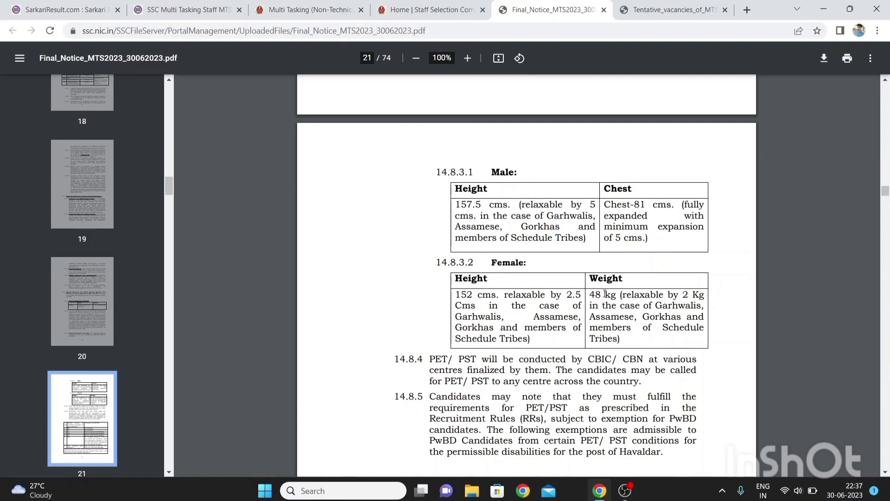
scroll(605, 293, "down", 4)
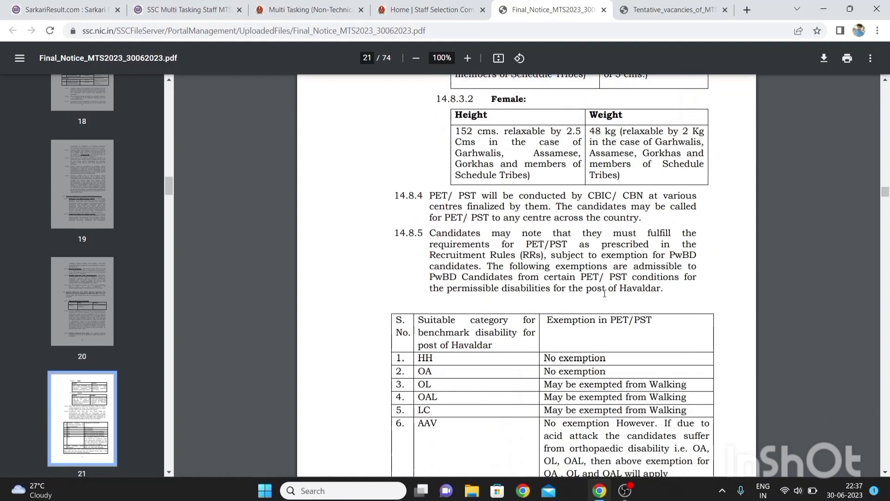
scroll(605, 293, "down", 2)
scroll(605, 293, "up", 4)
scroll(604, 293, "up", 7)
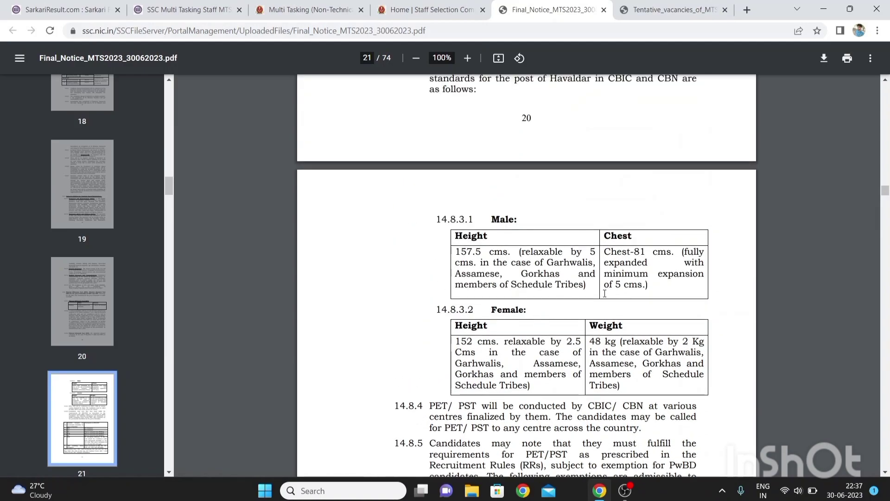
scroll(605, 293, "up", 3)
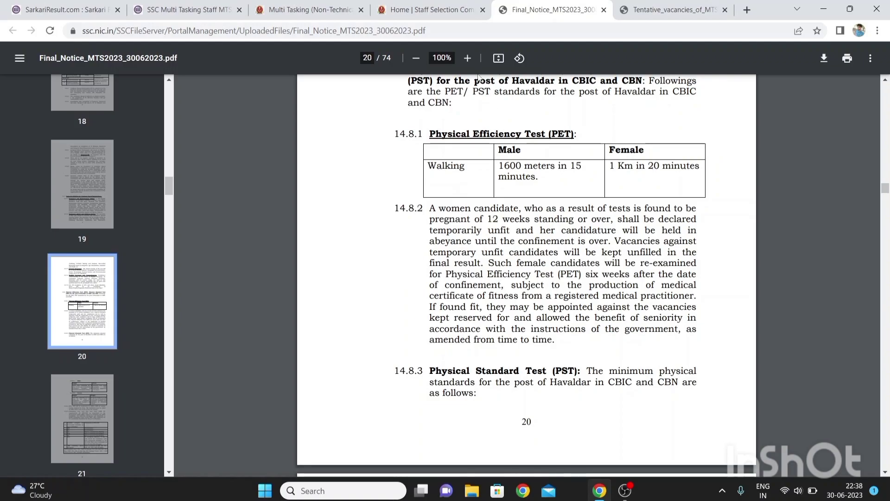
key("ctrl+shift+Tab")
key("ctrl+shift+Tab")
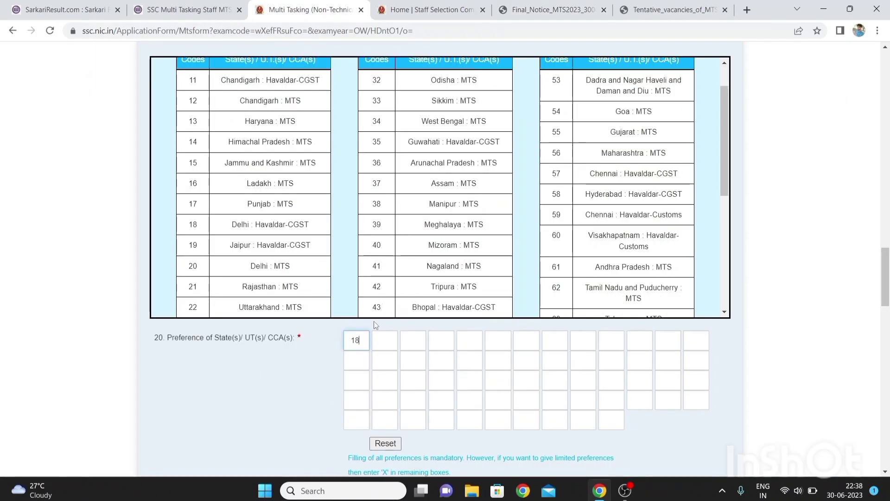
Try code 43, Bhopal Havaldar-CGST, as the first preference in question 20.
key("BackSpace")
key("BackSpace")
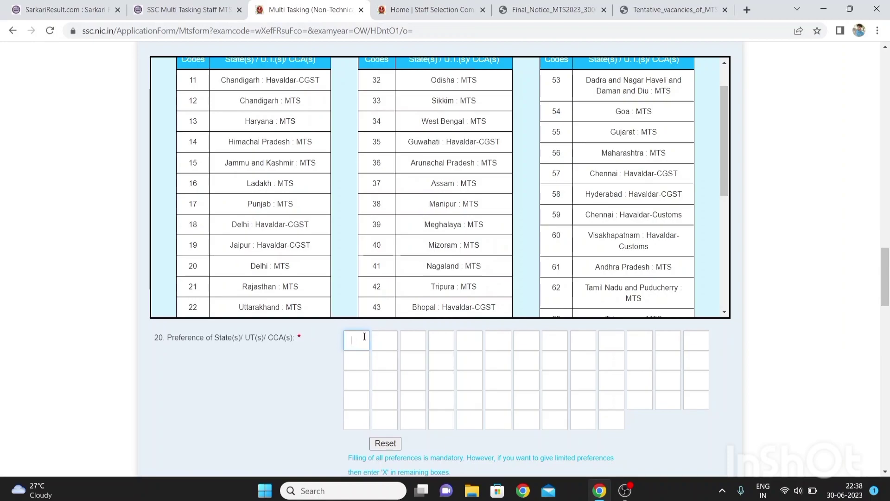
type("43")
Examine the state-wise and region-wise tables in the tentative vacancies PDF, and return to the application form.
left_click(671, 10)
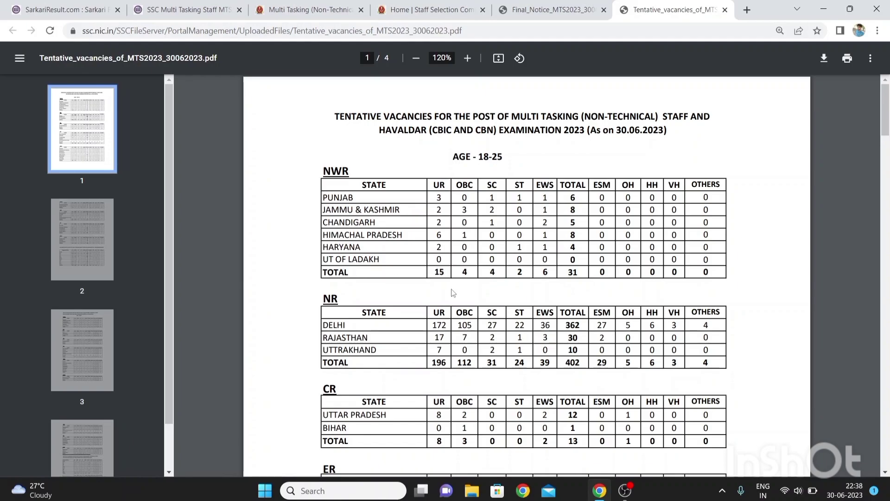
scroll(453, 292, "down", 6)
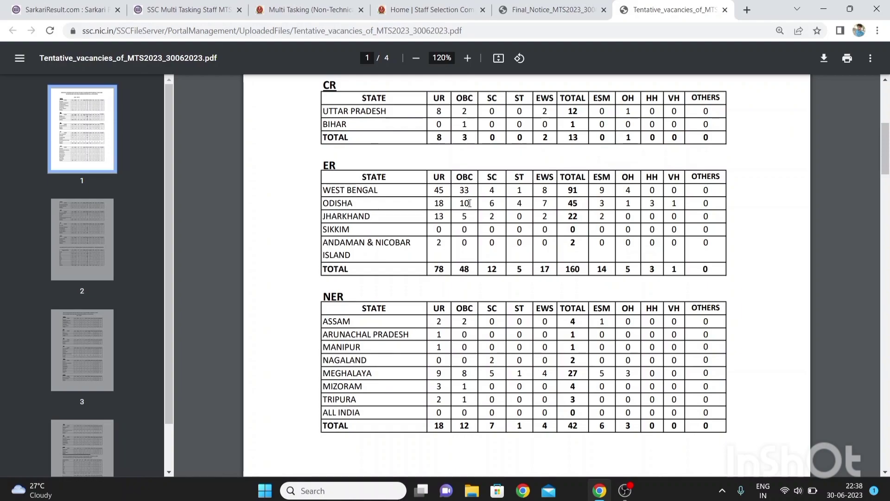
scroll(469, 203, "down", 4)
scroll(470, 203, "down", 15)
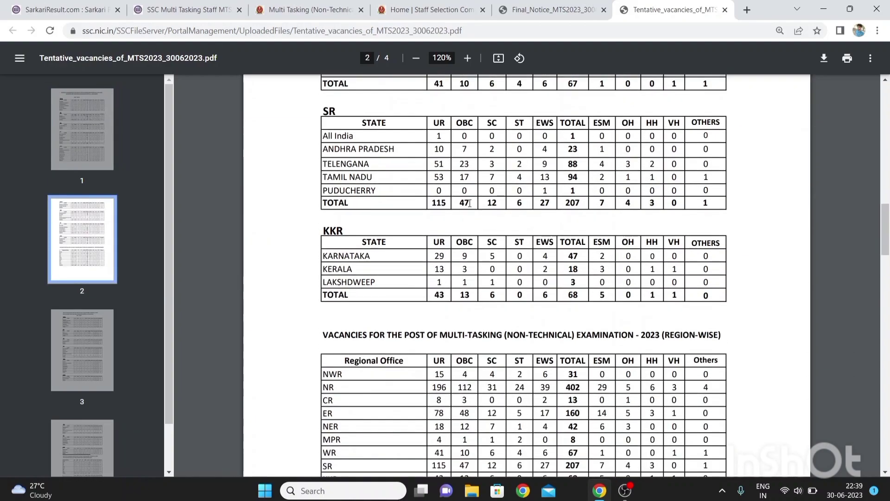
scroll(469, 203, "down", 6)
scroll(470, 203, "up", 9)
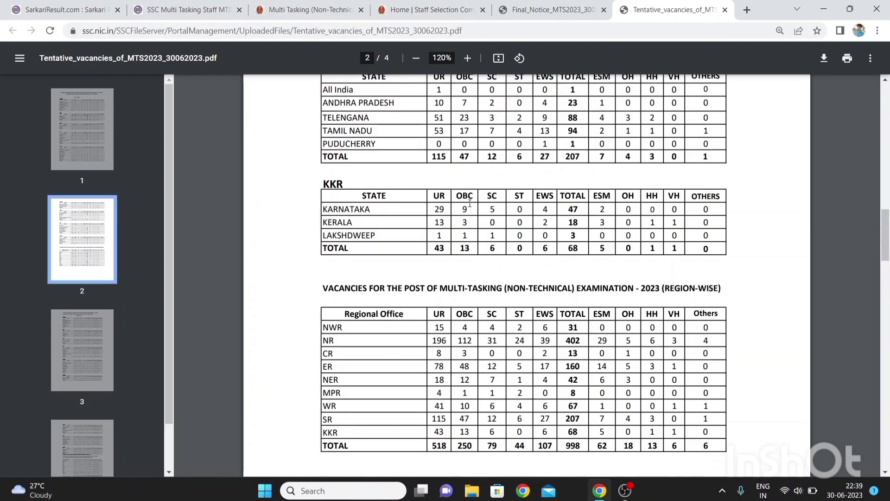
scroll(470, 203, "down", 1)
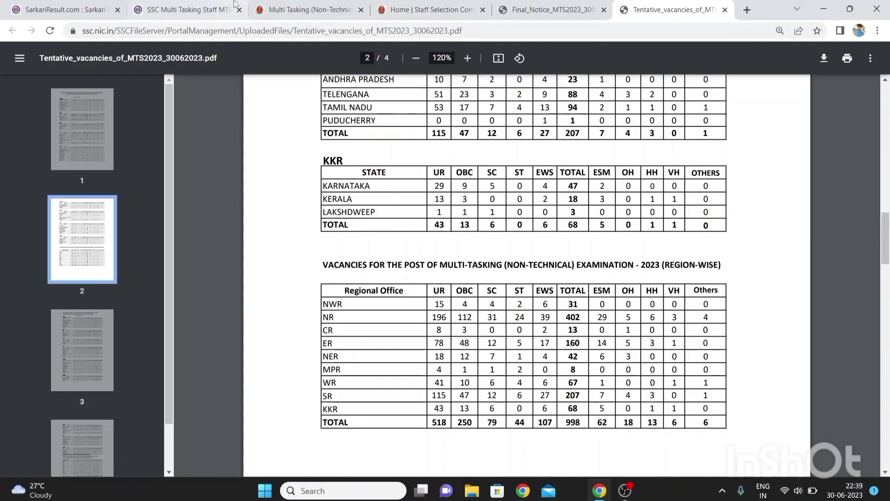
left_click(306, 9)
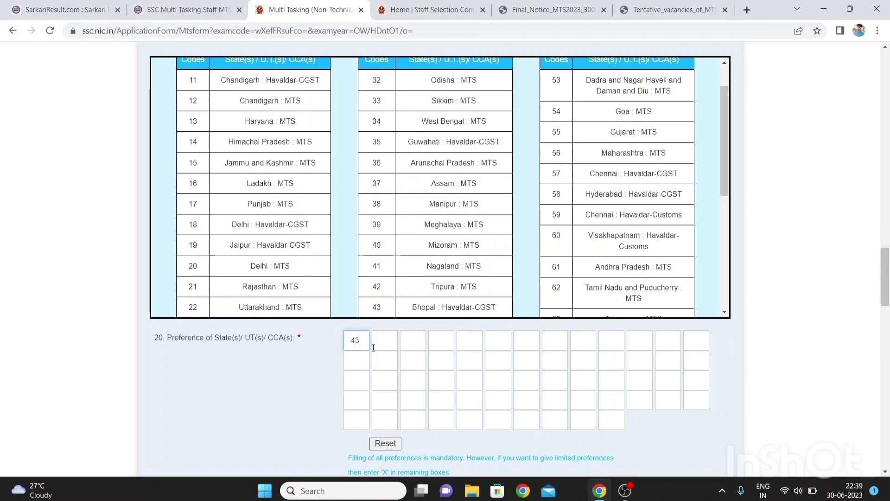
Try codes 17, 18 and 19 as the first three preferences in question 20.
key("BackSpace")
type("17")
left_click(391, 342)
type("18")
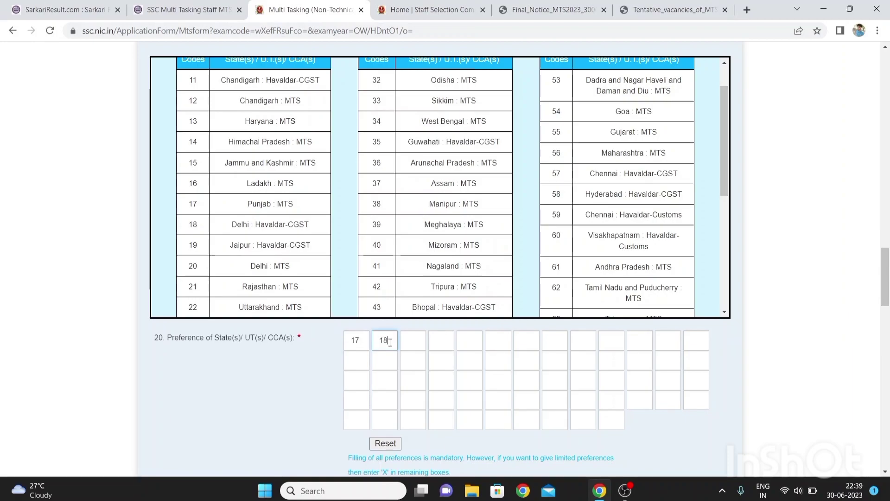
left_click(419, 339)
type("19")
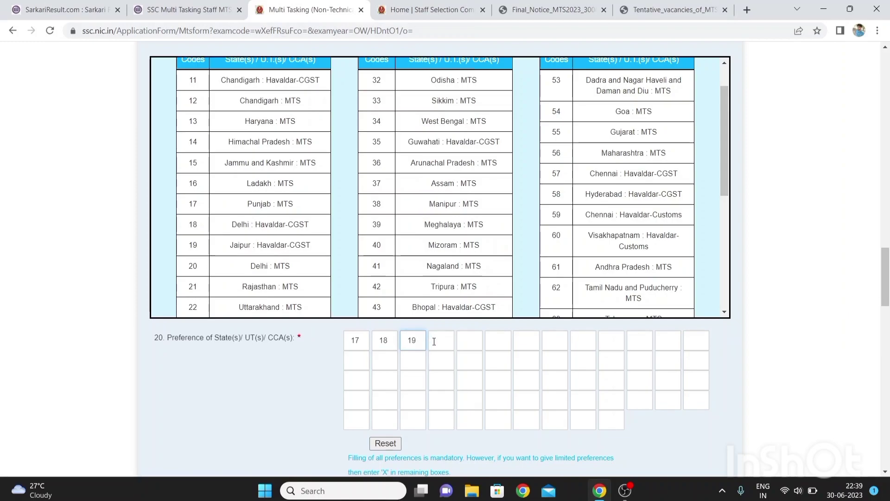
Try X in the fourth preference box to close the remaining choices, and reset all the preferences in question 20.
left_click(439, 341)
type("X")
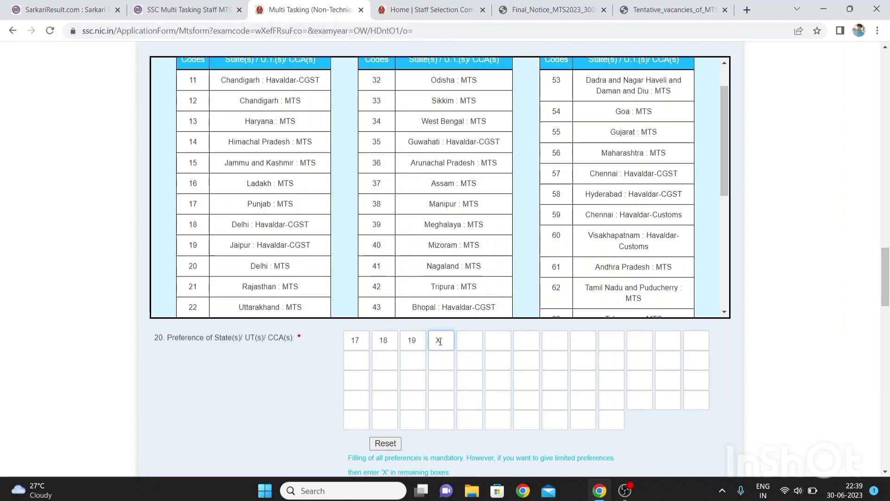
left_click(479, 342)
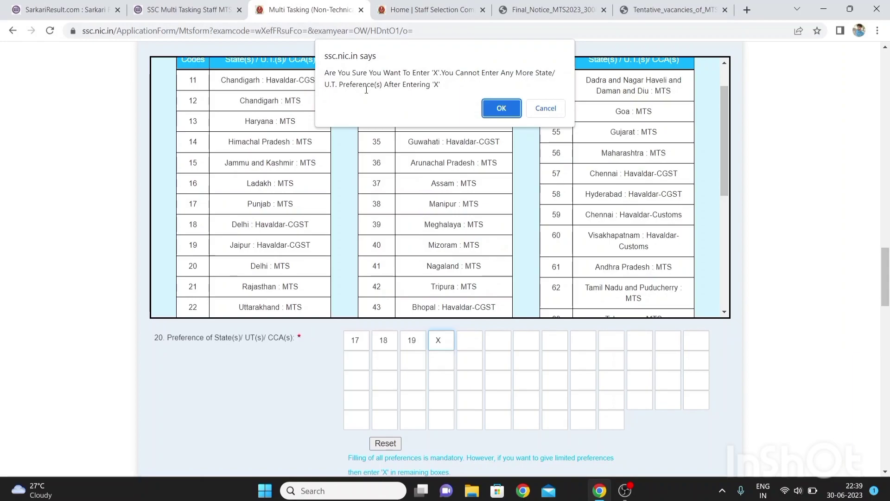
left_click(494, 106)
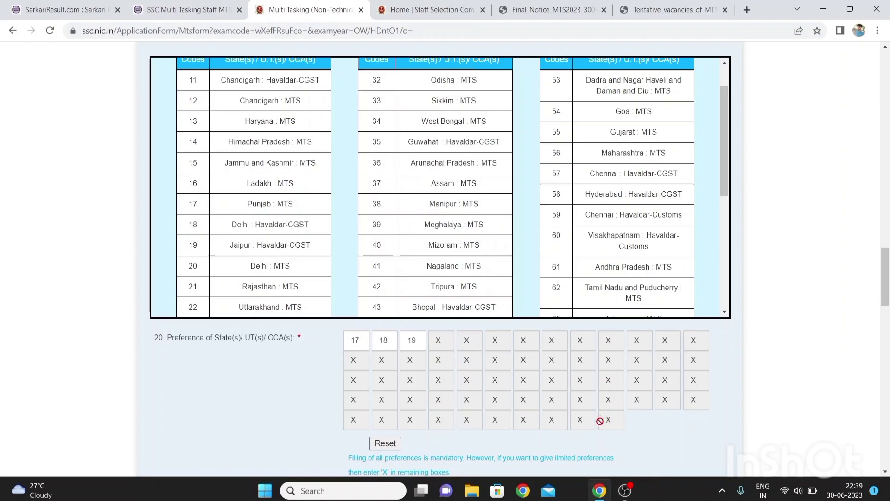
left_click(376, 447)
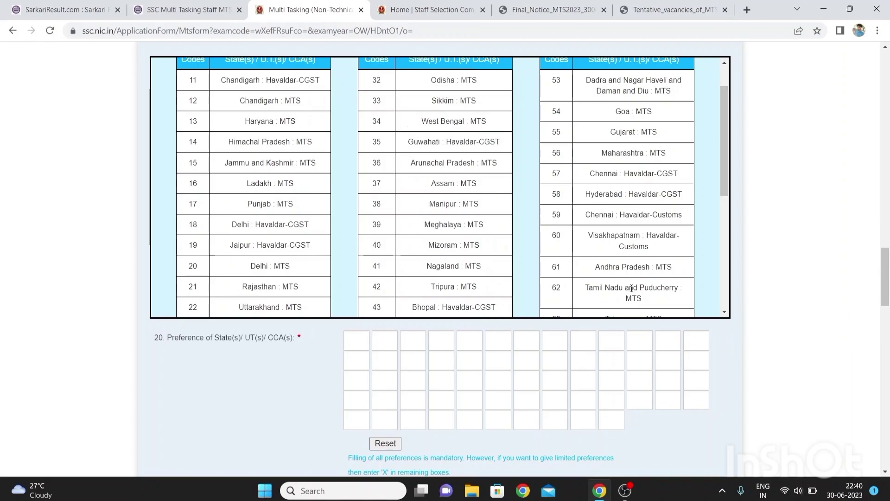
Set the highest educational qualification in question 21 to Intermediate/ Higher Secondary/ 10+2(2).
left_click(721, 298)
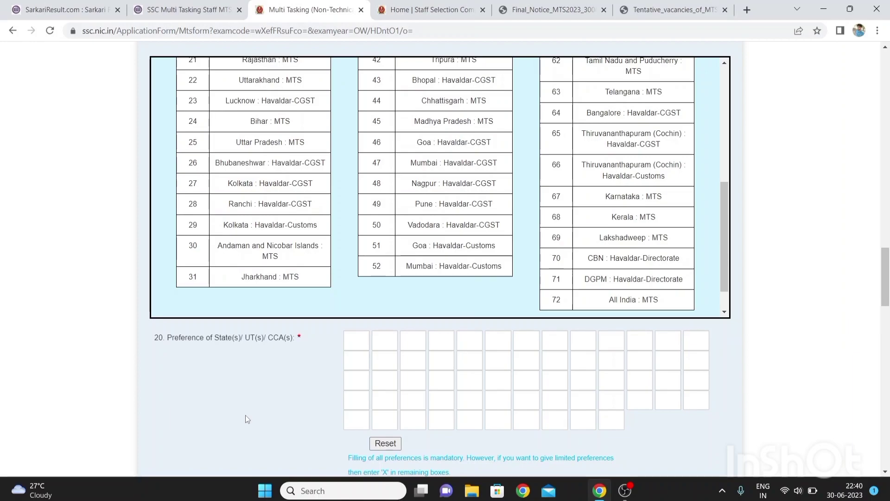
scroll(245, 416, "down", 3)
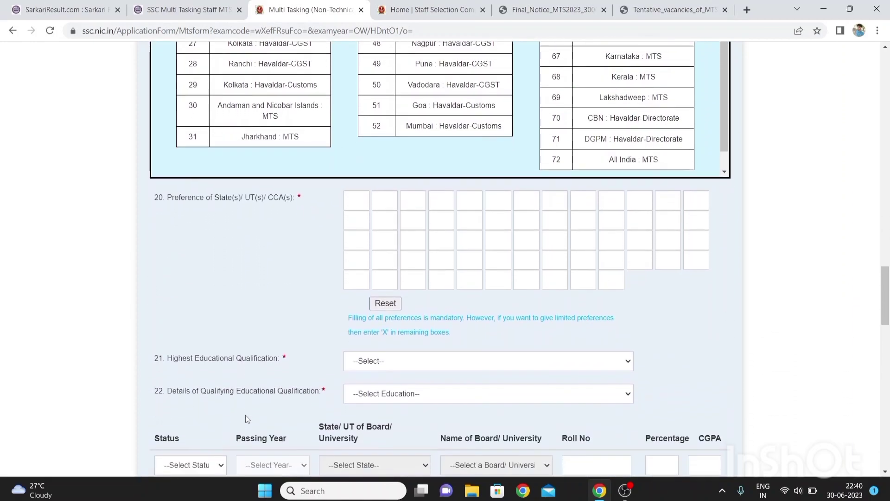
scroll(245, 416, "down", 3)
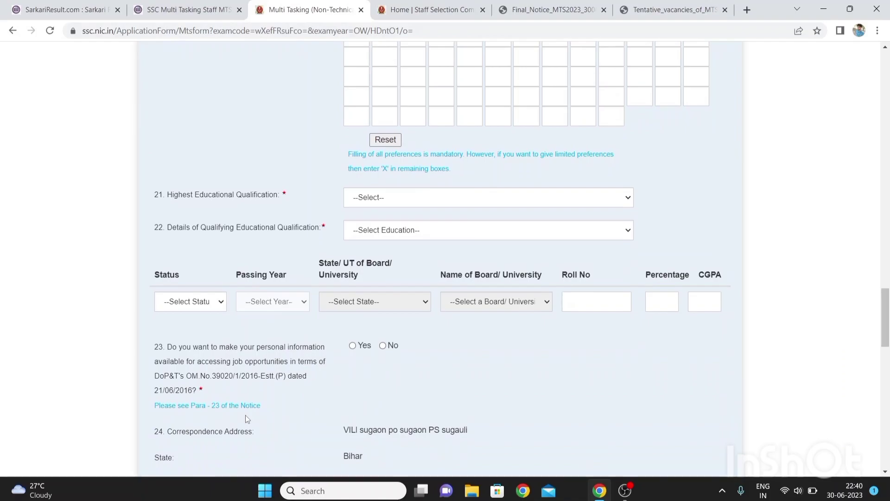
left_click(416, 202)
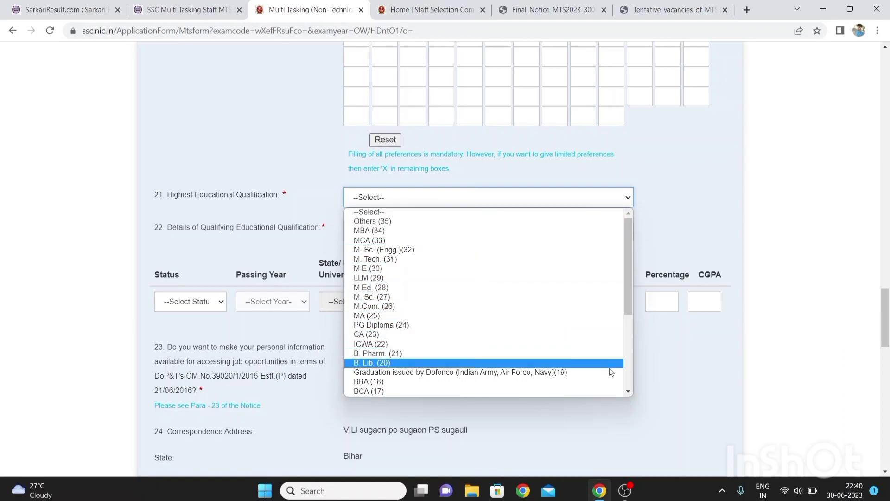
left_click(627, 377)
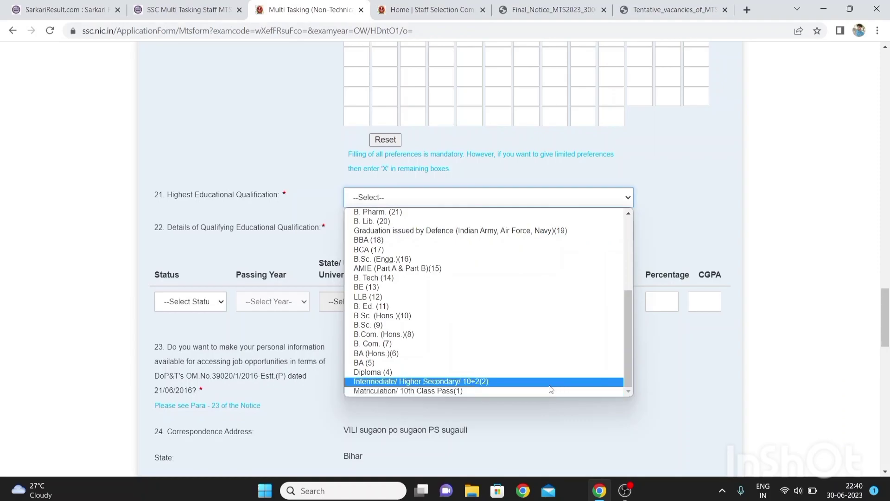
left_click(551, 381)
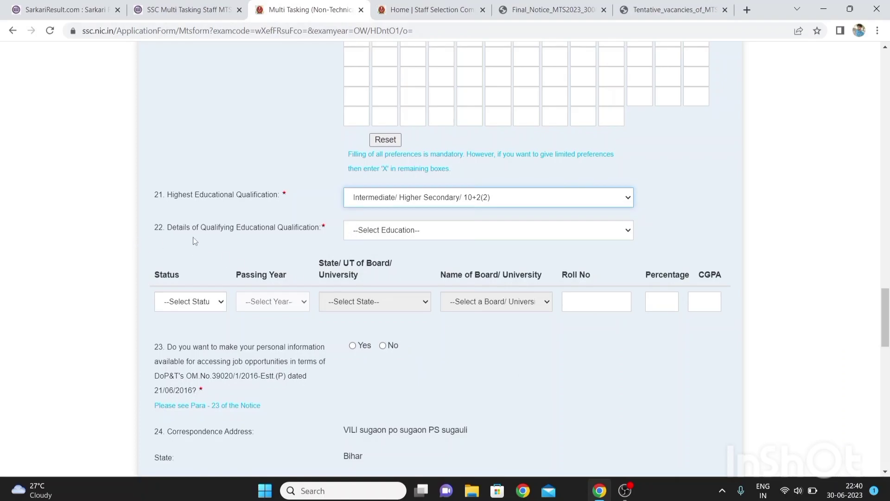
Set the qualifying educational qualification in question 22 to 10th Standard with the status Passed.
left_click(384, 232)
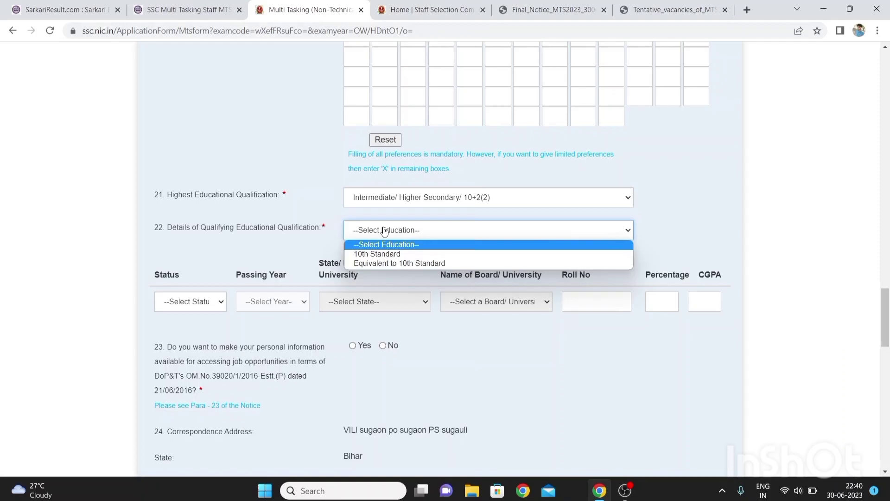
left_click(384, 254)
left_click(390, 226)
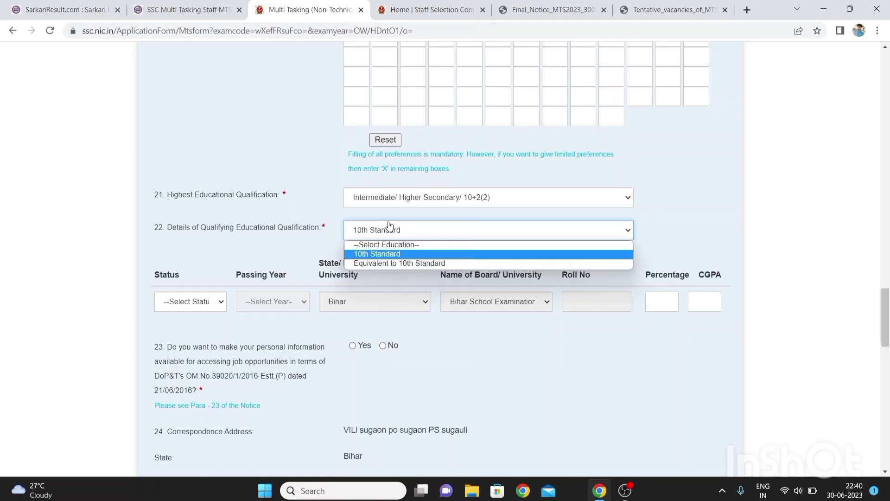
left_click(383, 255)
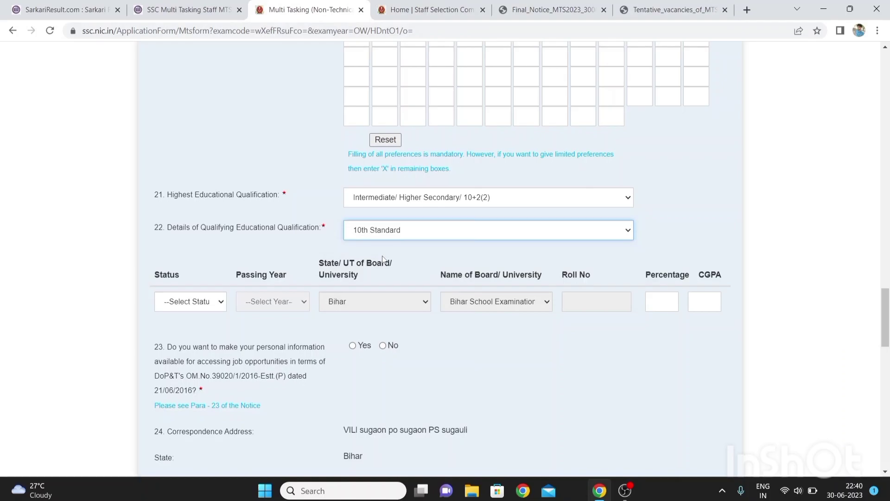
left_click(186, 301)
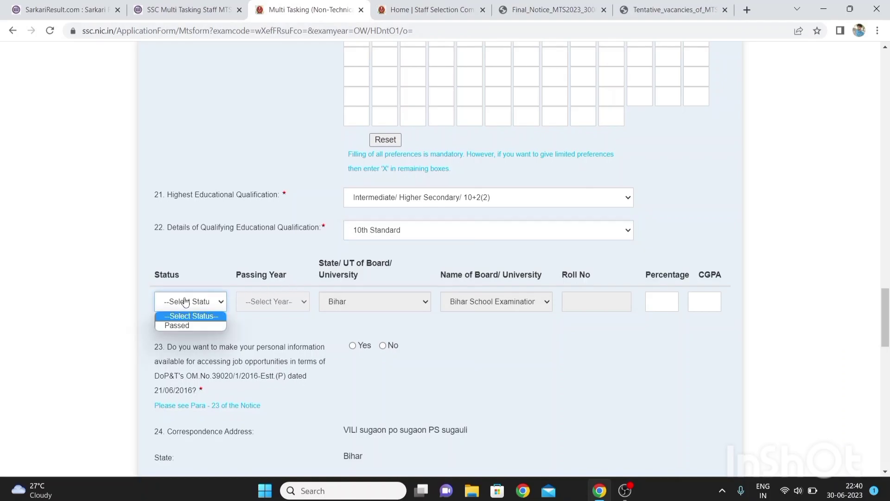
left_click(177, 325)
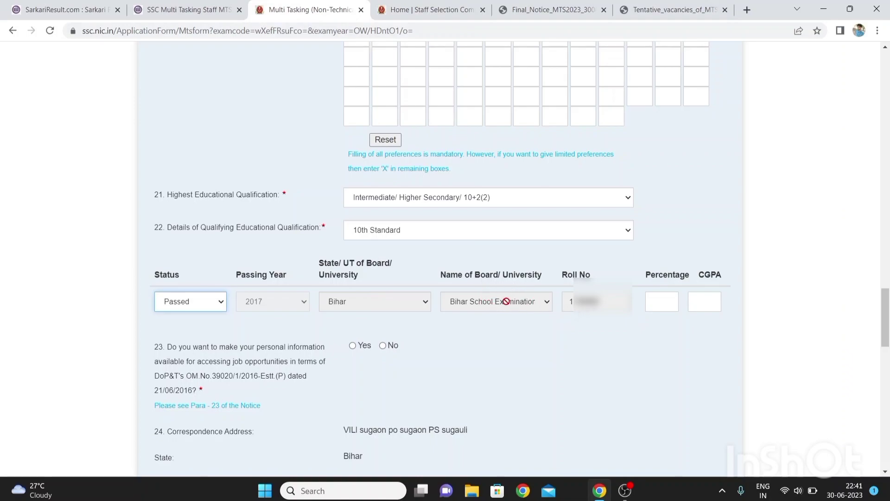
Enter 43 as the percentage for the 10th Standard qualification, leaving the CGPA empty.
left_click(667, 303)
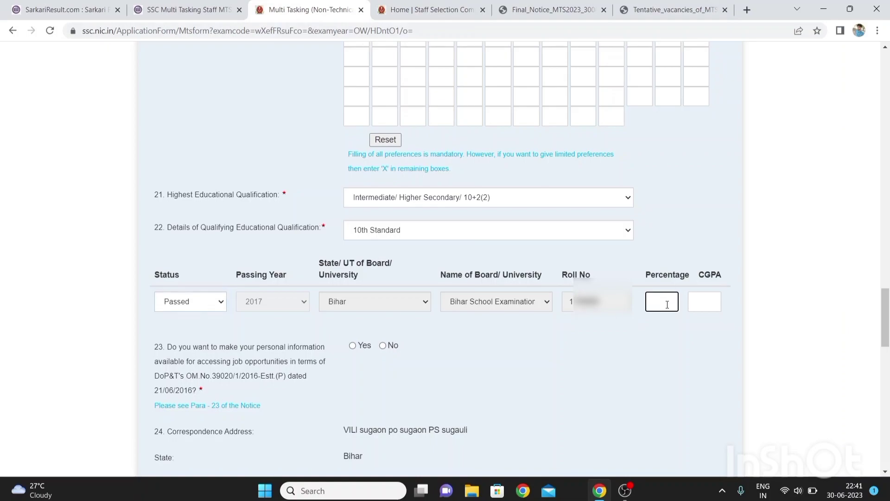
type("42")
key("BackSpace")
type("3")
left_click(601, 363)
Answer Yes to making personal information available for accessing job opportunities in question 23.
scroll(598, 402, "down", 2)
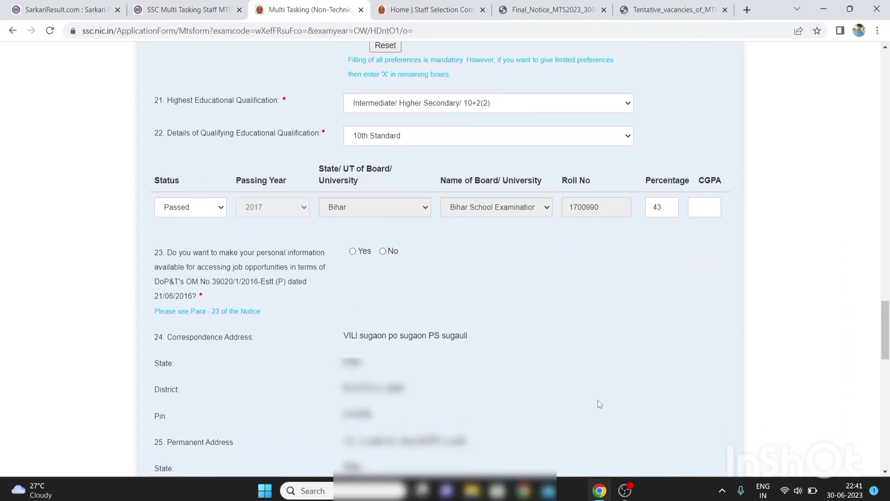
scroll(598, 402, "down", 2)
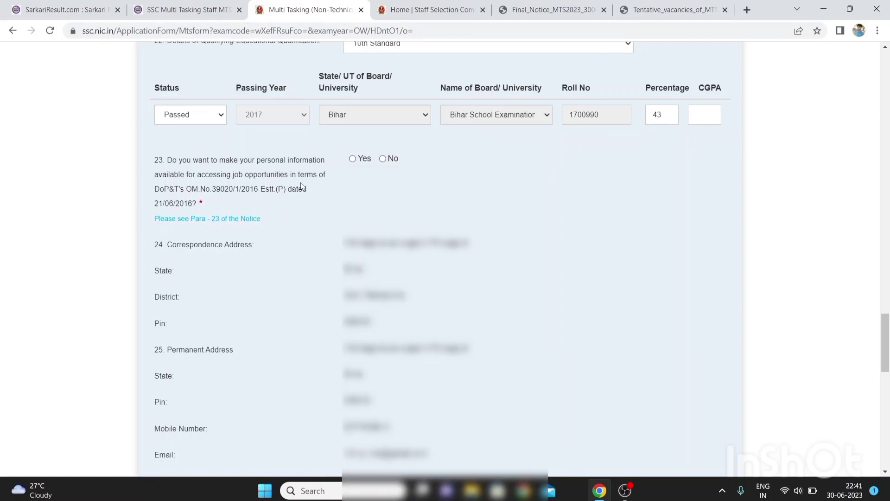
left_click(351, 159)
scroll(445, 260, "down", 3)
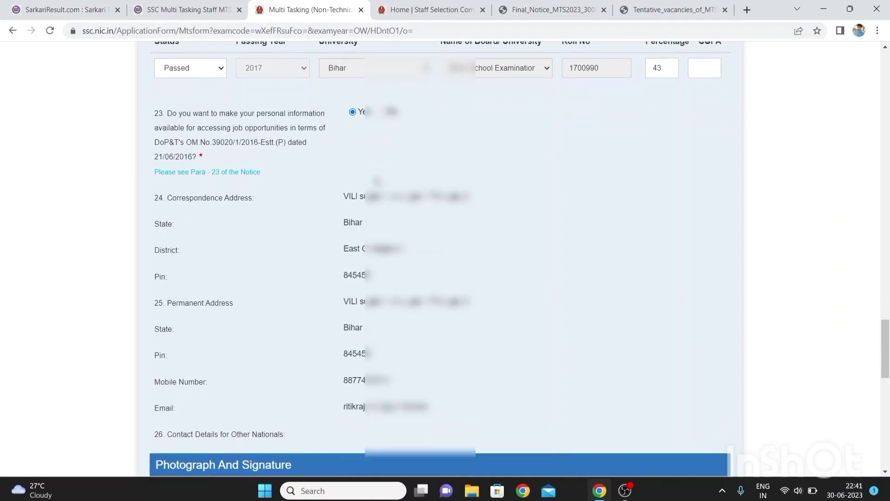
Upload ssc mts.jpg as the candidate's photograph in the Photograph And Signature section.
scroll(440, 259, "down", 3)
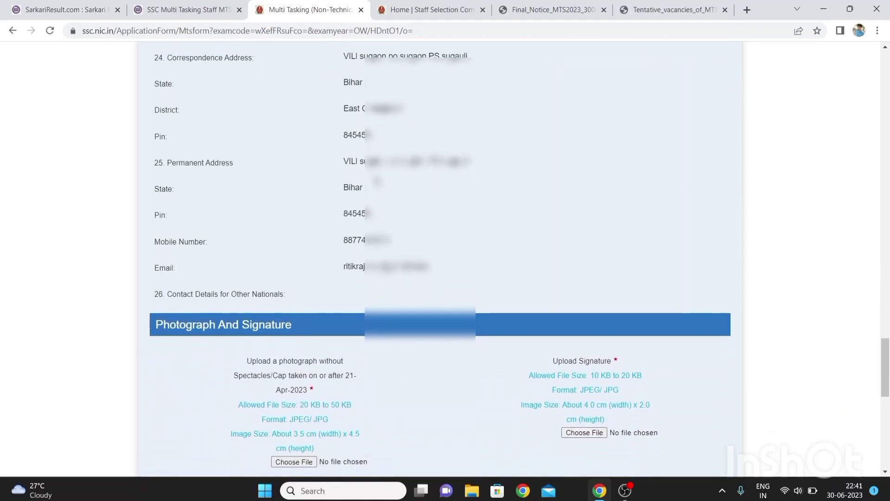
scroll(440, 259, "down", 4)
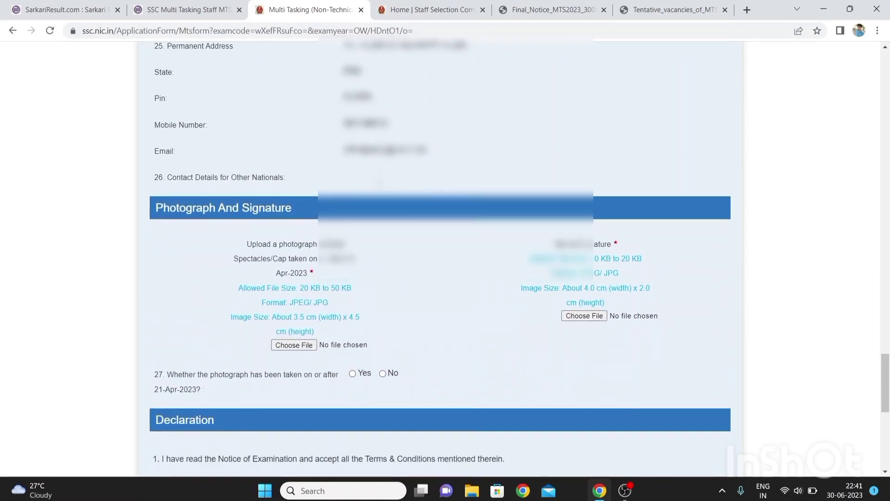
scroll(440, 258, "down", 1)
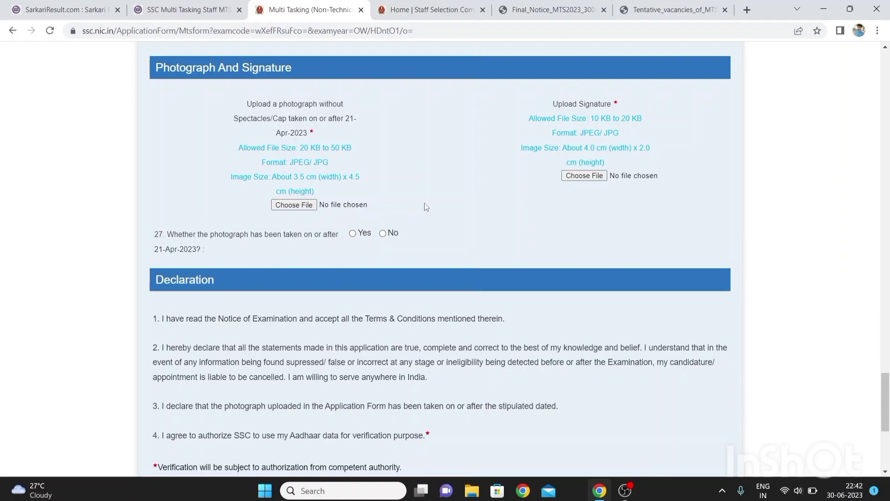
left_click(293, 204)
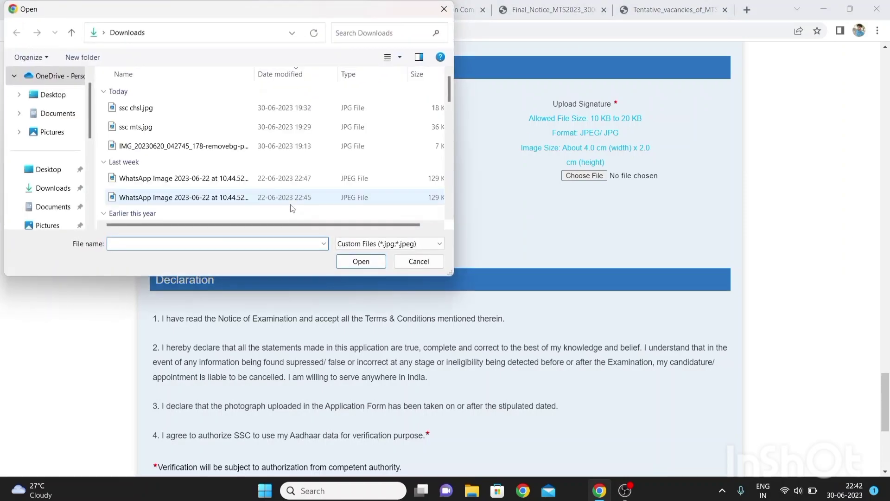
double_click(160, 127)
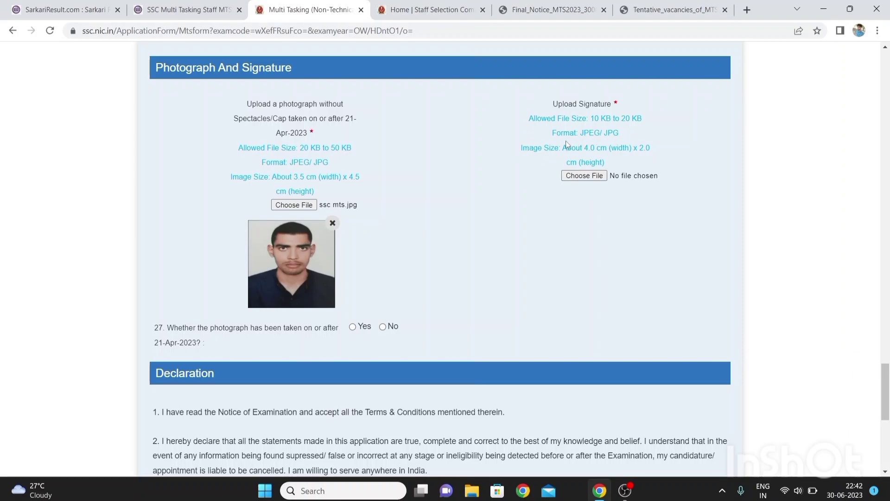
Upload ssc chsl.jpg as the candidate's signature in the Photograph And Signature section.
left_click(587, 176)
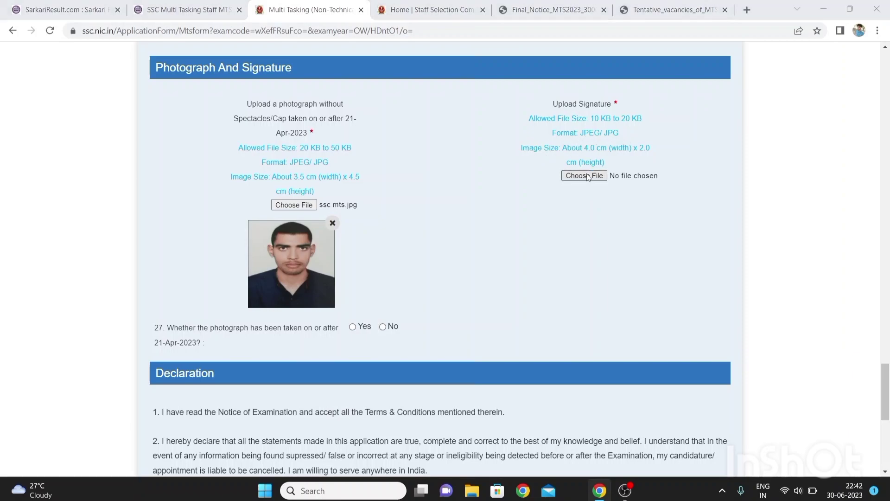
left_click(251, 108)
double_click(251, 108)
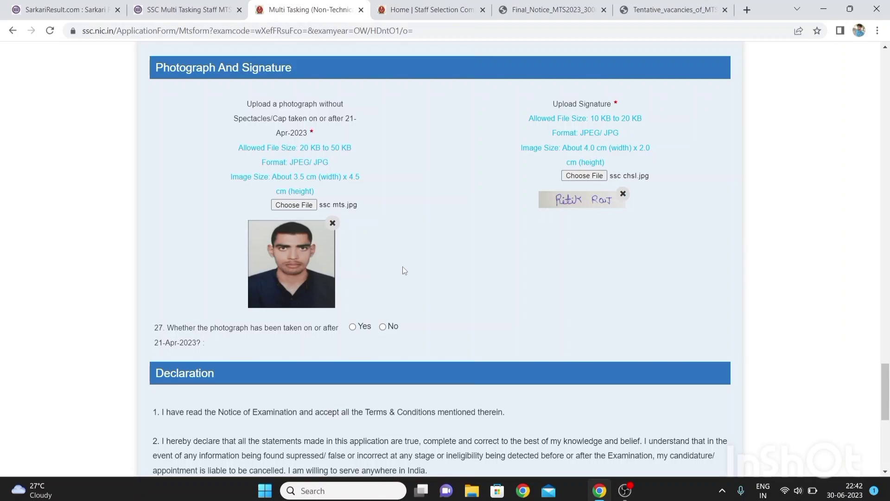
Answer Yes in question 27 on whether the photograph was taken on or after 21-Apr-2023.
scroll(403, 268, "down", 3)
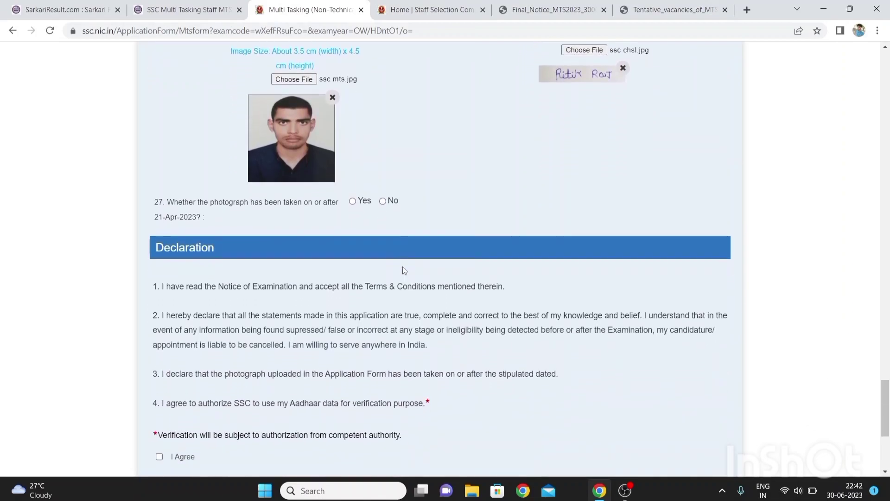
scroll(402, 268, "down", 1)
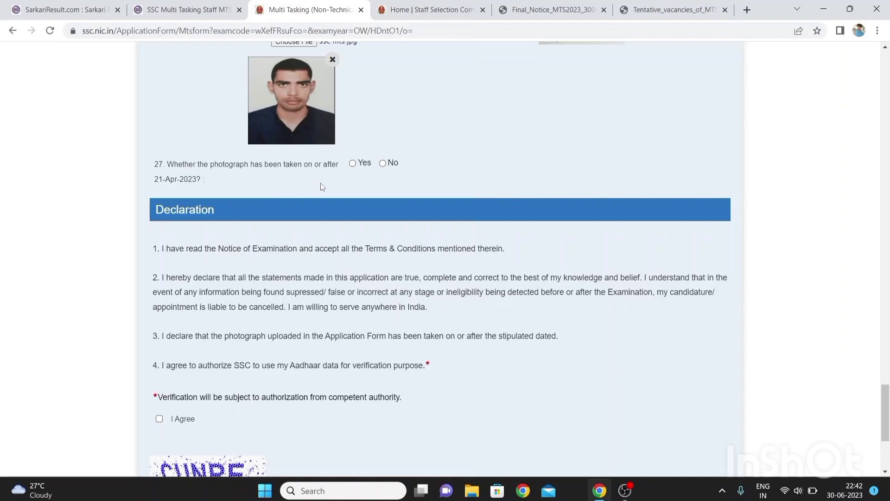
left_click(353, 164)
Agree to the declaration and enter the captcha text to preview the application form.
scroll(339, 243, "down", 3)
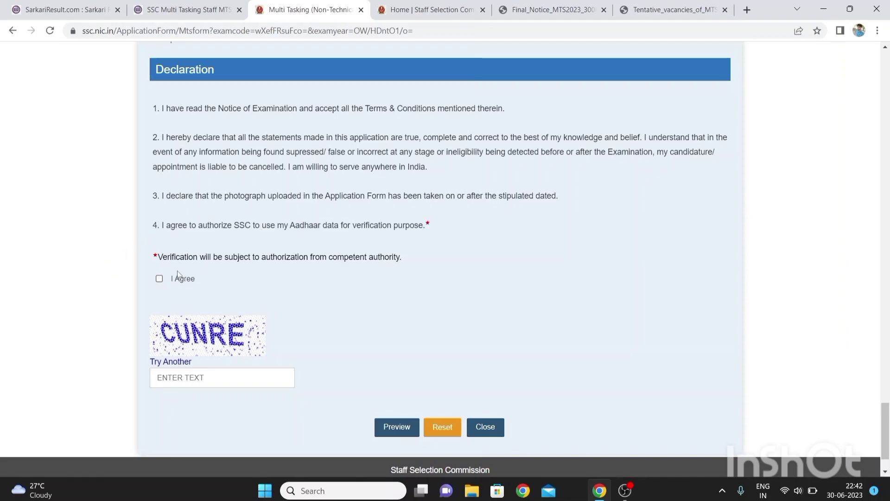
left_click(159, 279)
left_click(175, 381)
type("CUNRE")
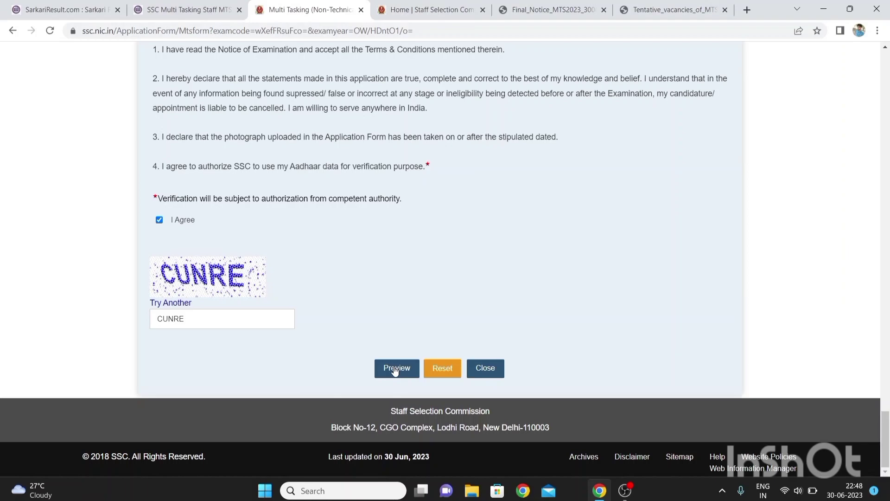
left_click(395, 370)
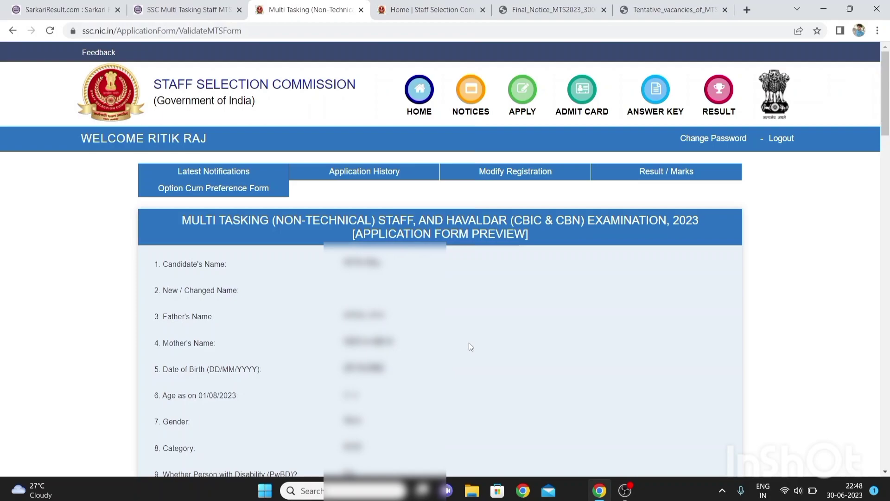
Review the application form preview from the candidate's details through to the photograph, signature and question 27.
scroll(469, 343, "down", 7)
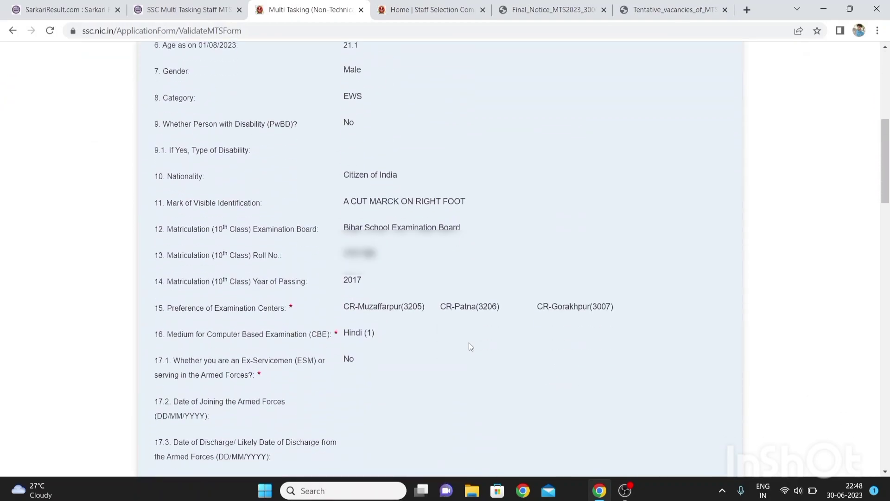
scroll(470, 346, "down", 4)
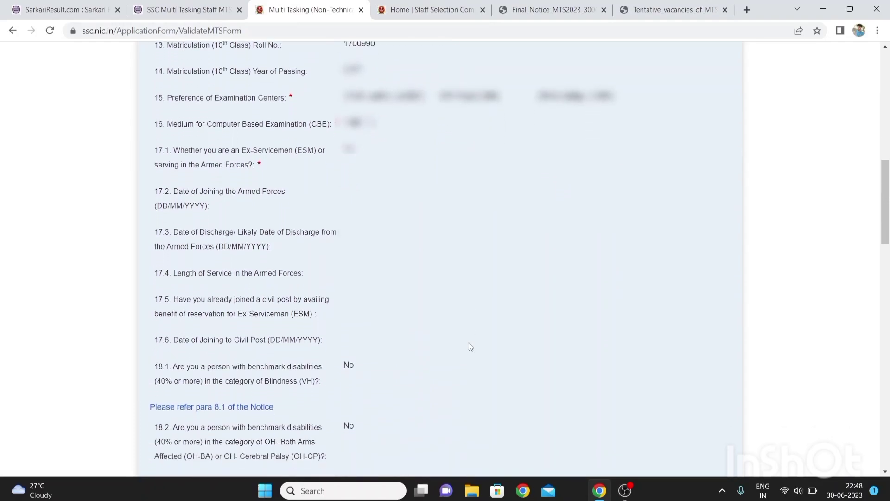
scroll(471, 347, "down", 2)
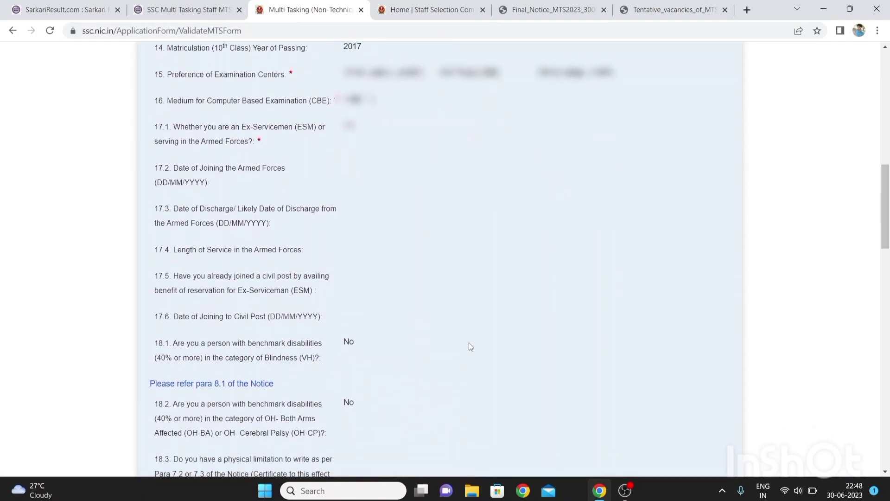
scroll(471, 347, "down", 4)
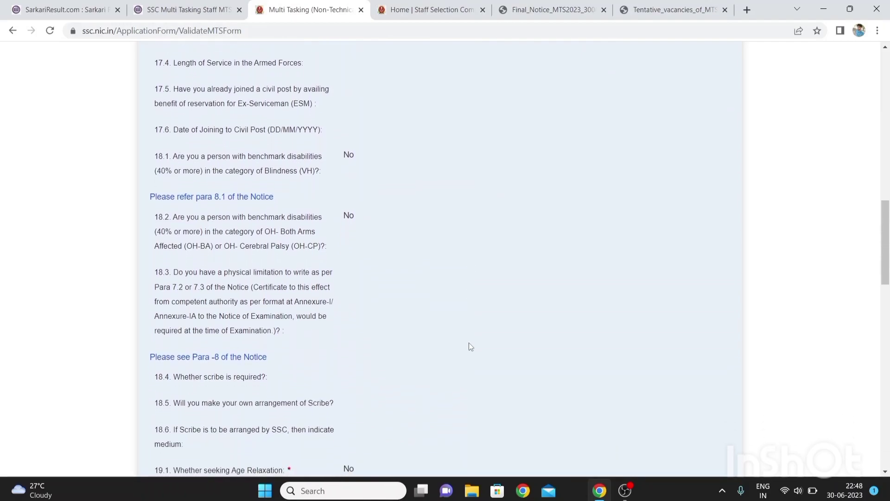
scroll(471, 347, "down", 4)
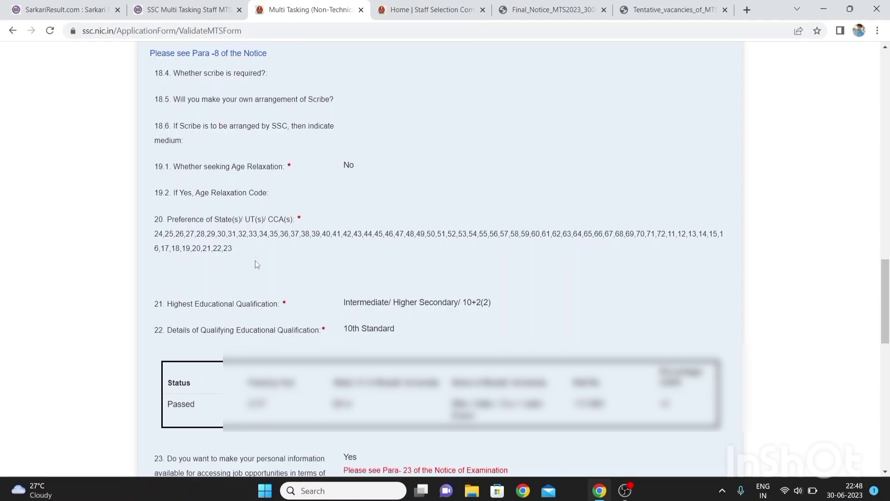
scroll(256, 264, "down", 8)
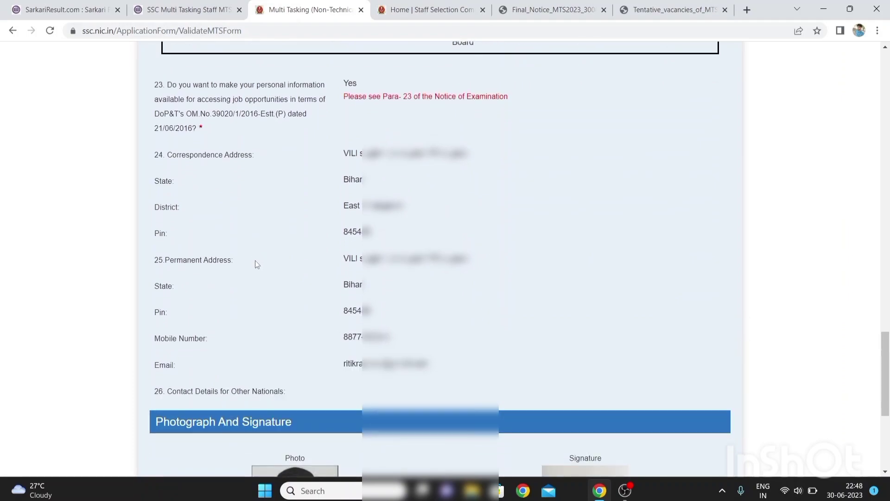
scroll(255, 260, "down", 5)
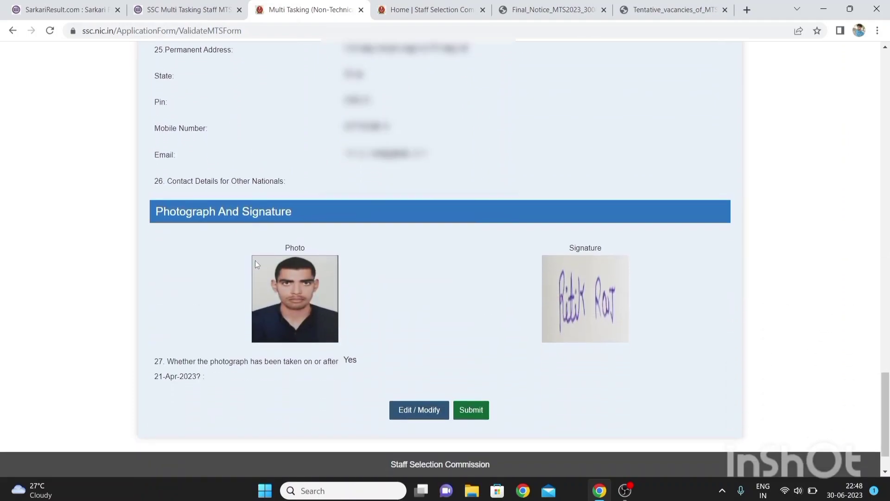
scroll(255, 265, "down", 1)
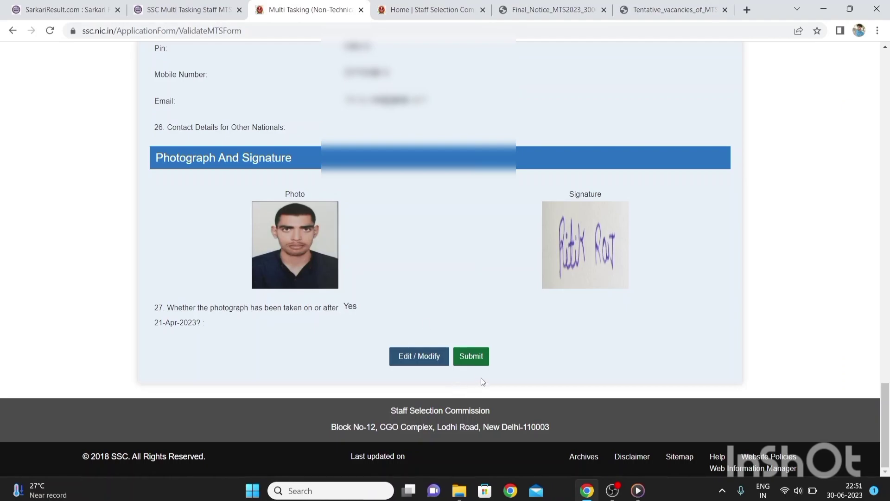
Submit the application, confirm the final submission and dismiss the battery saver notification.
left_click(481, 364)
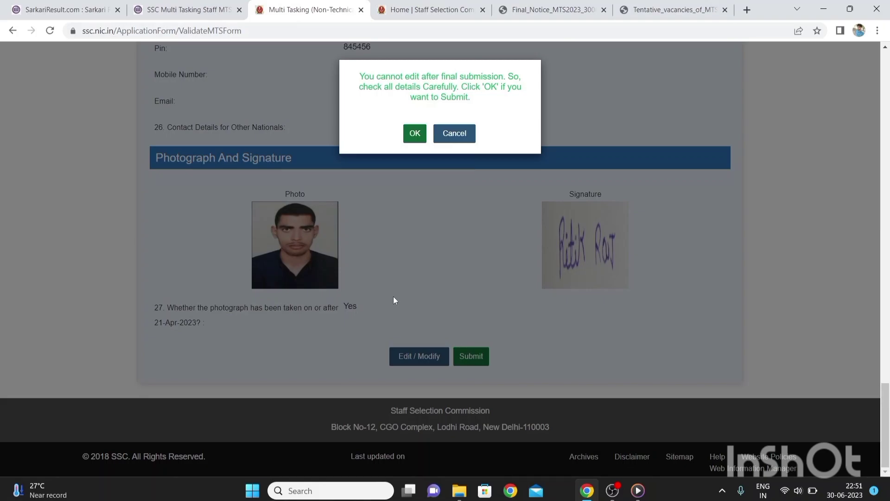
left_click(413, 135)
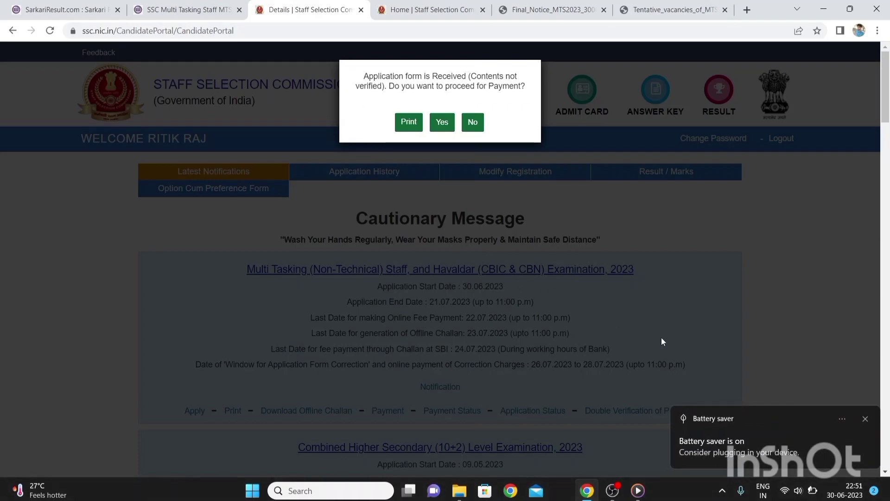
left_click(866, 421)
left_click(865, 419)
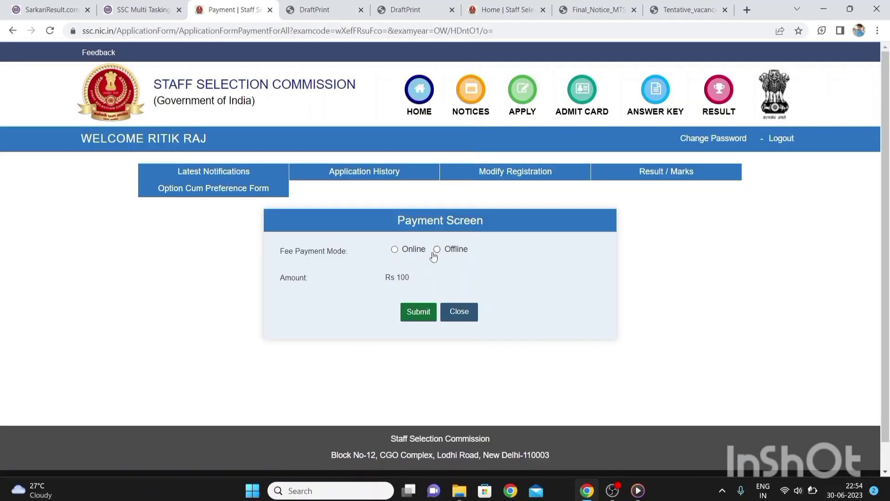
Set the fee payment mode to Online and choose UPI with QR code for the application fee.
left_click(394, 252)
left_click(417, 312)
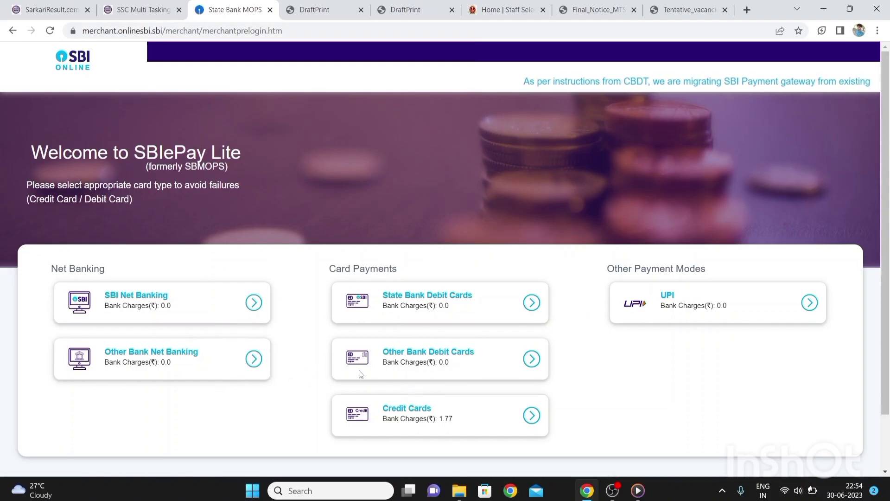
left_click(762, 317)
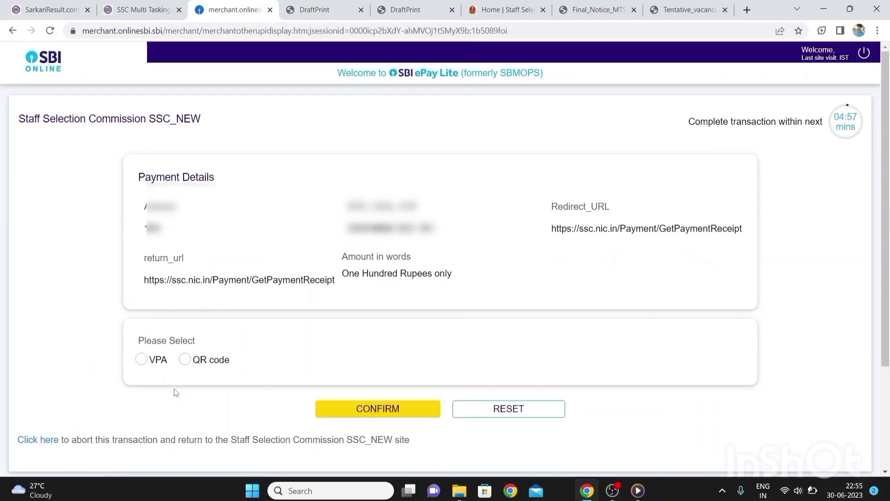
left_click(186, 360)
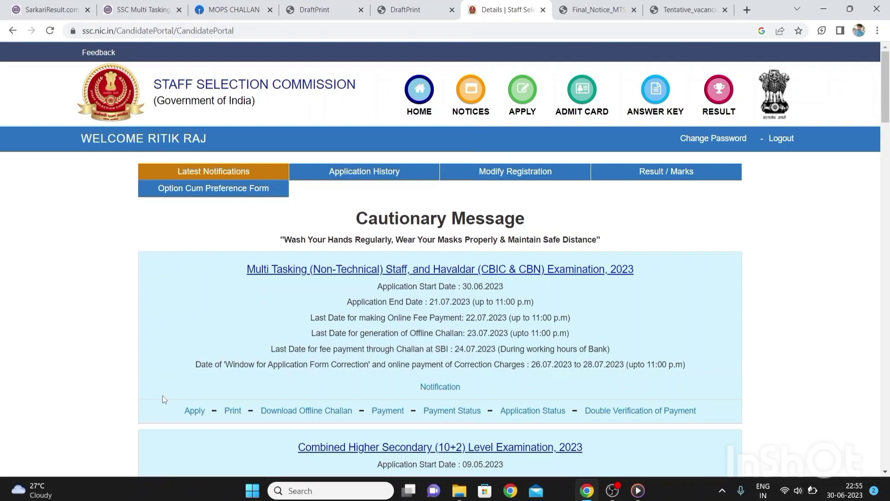
scroll(163, 397, "down", 2)
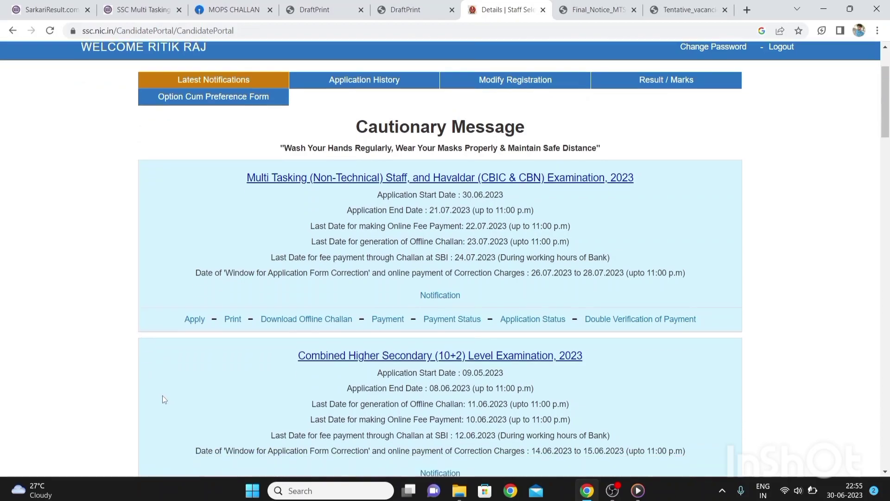
scroll(163, 399, "up", 2)
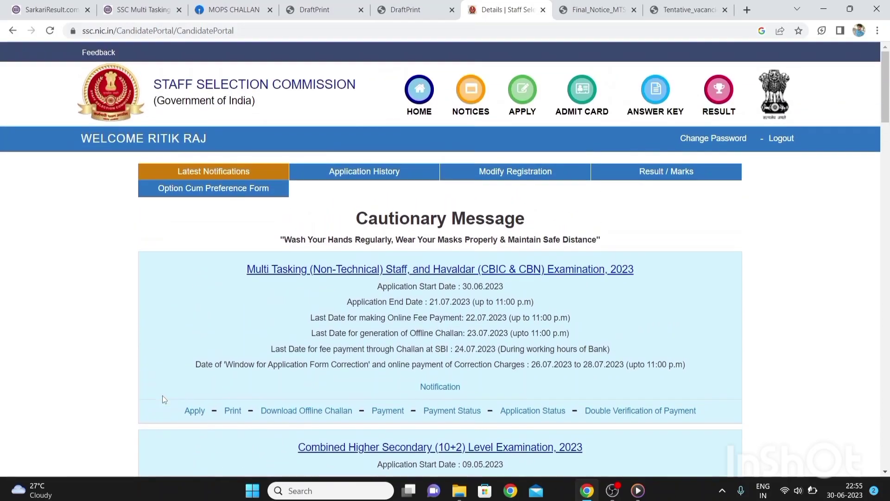